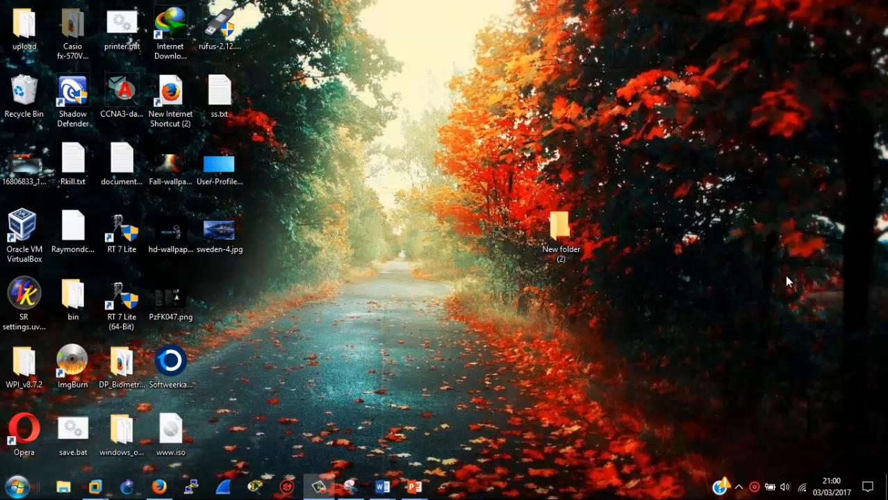
- Search 'gns' in the Start menu and run GNS3 as administrator
click(23, 489)
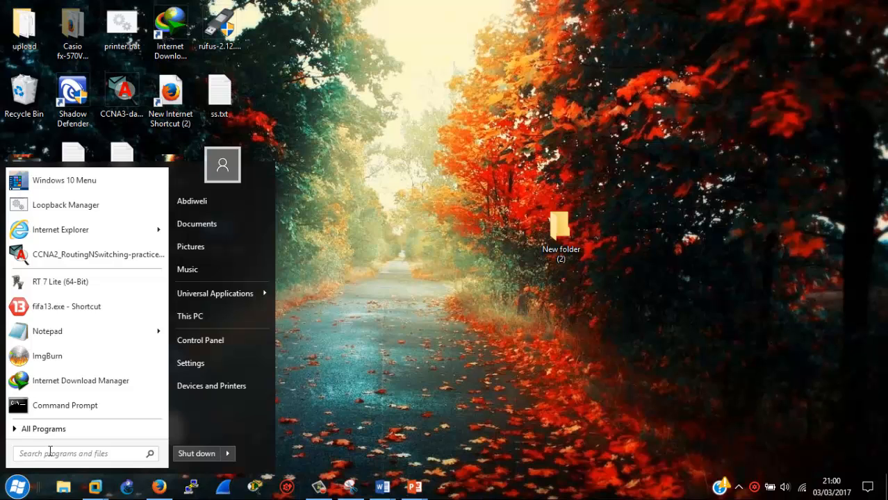
text(gns)
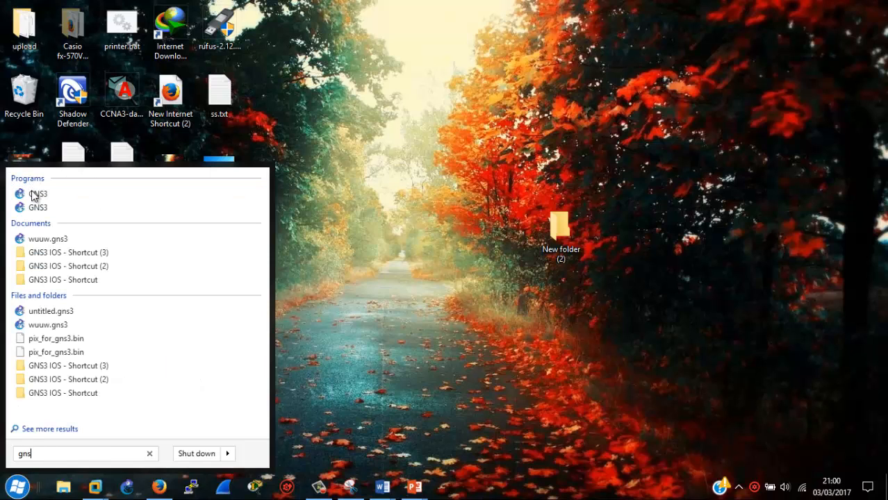
right_click(33, 195)
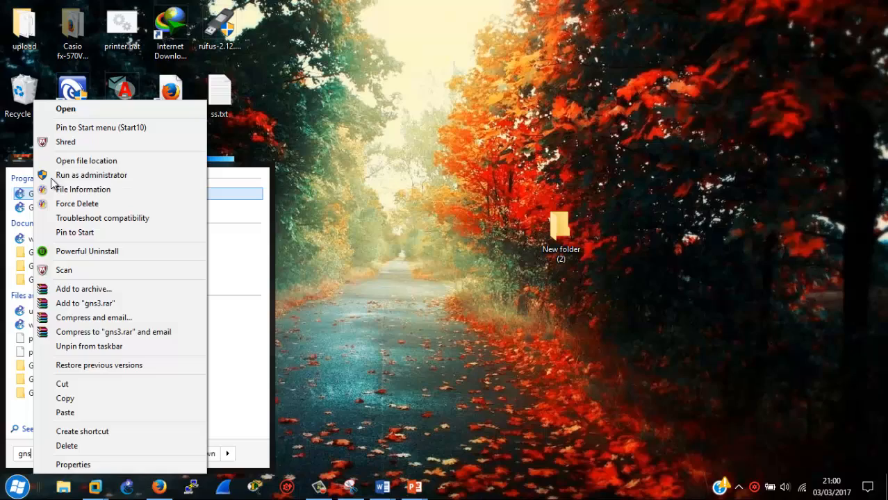
click(101, 174)
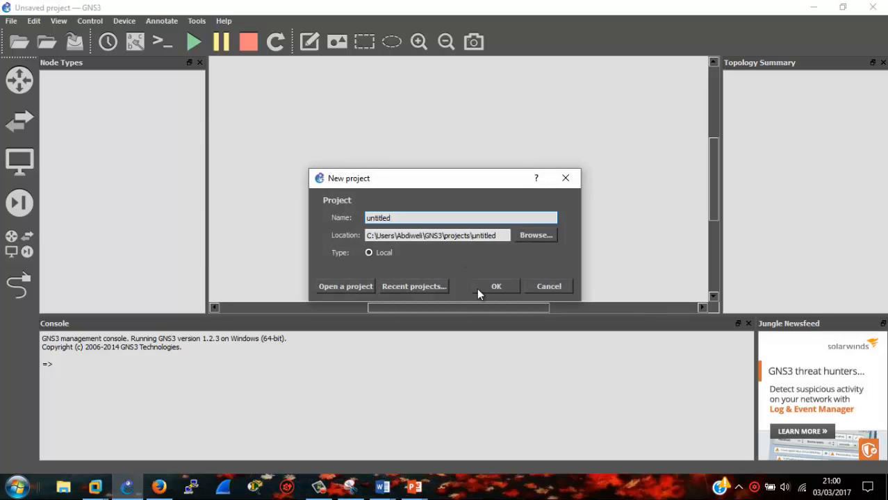
- Overwrite and open the untitled project, then place a c3745 router R1 and a Cloud 1 node
click(495, 290)
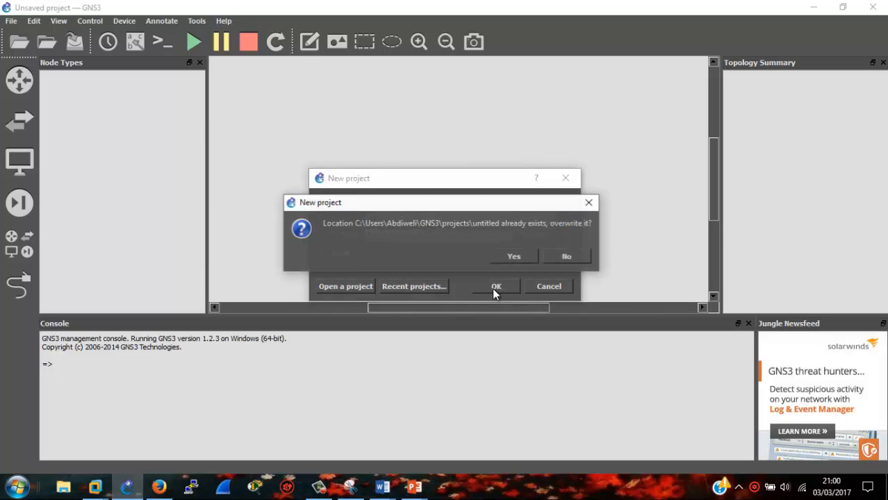
click(523, 257)
click(25, 206)
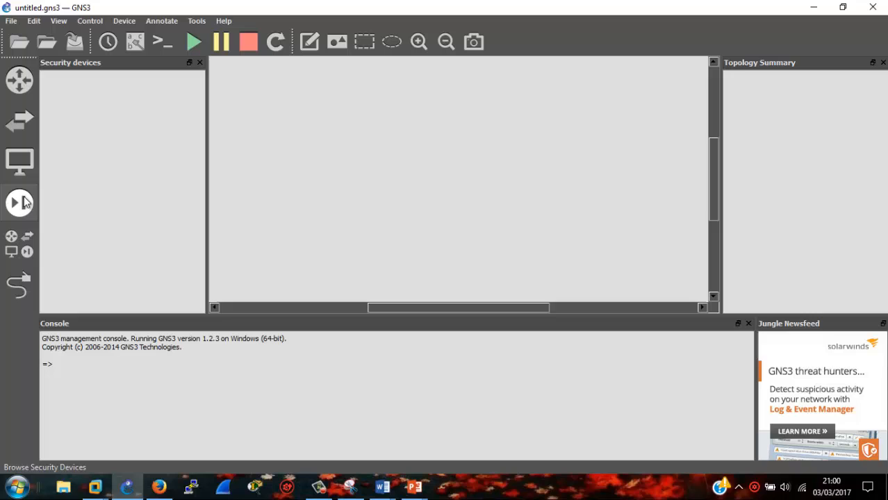
click(32, 160)
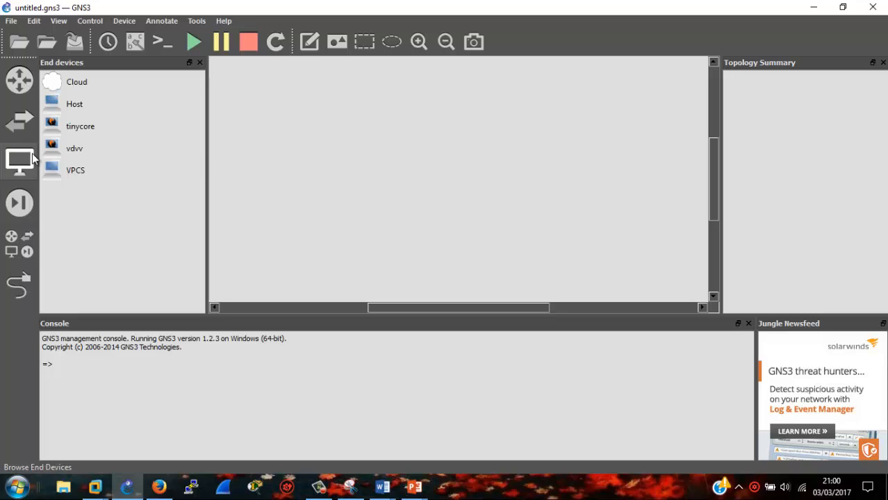
click(36, 234)
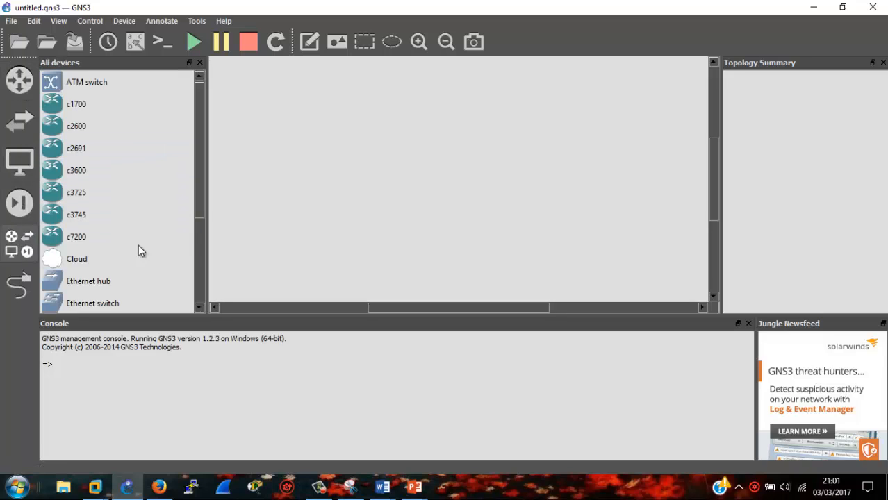
drag(102, 209, 402, 106)
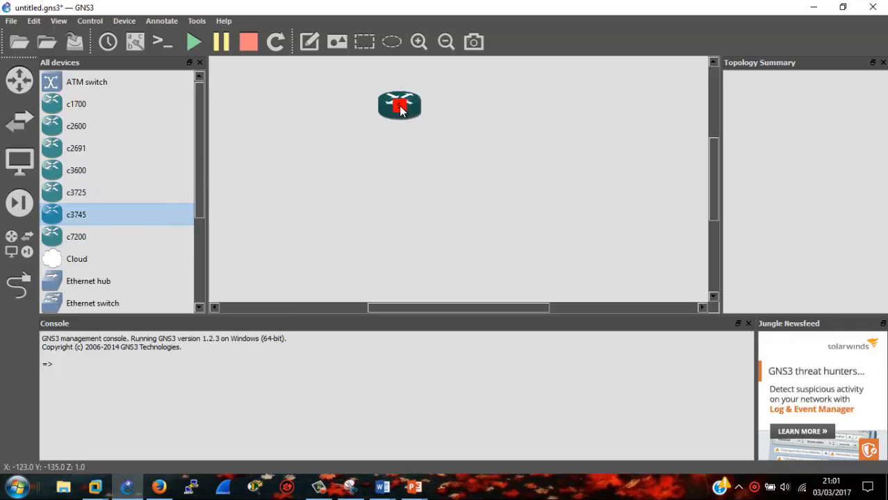
click(86, 262)
drag(87, 261, 361, 187)
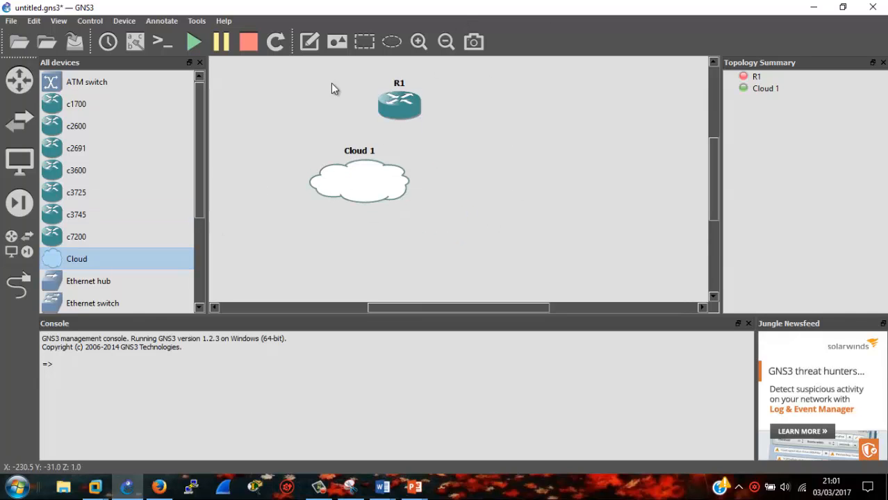
- Add VMware Network Adapter VMnet1 as a generic Ethernet NIO in Cloud 1's configuration
right_click(366, 197)
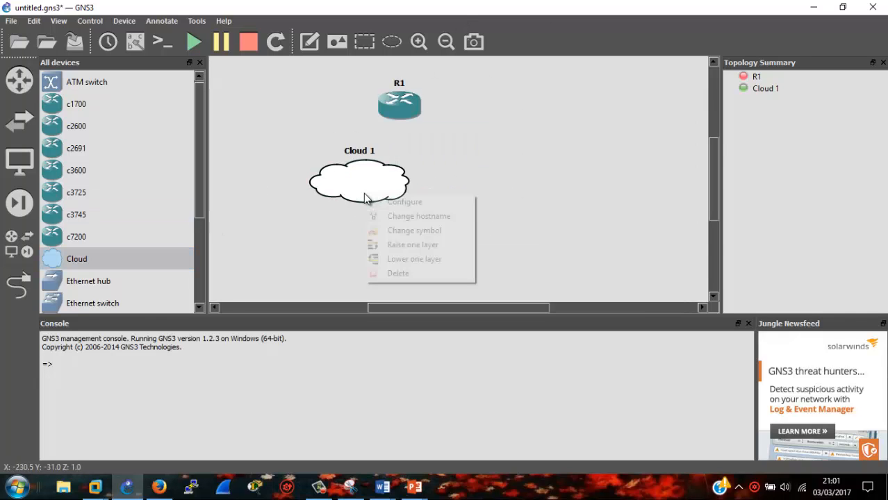
click(384, 201)
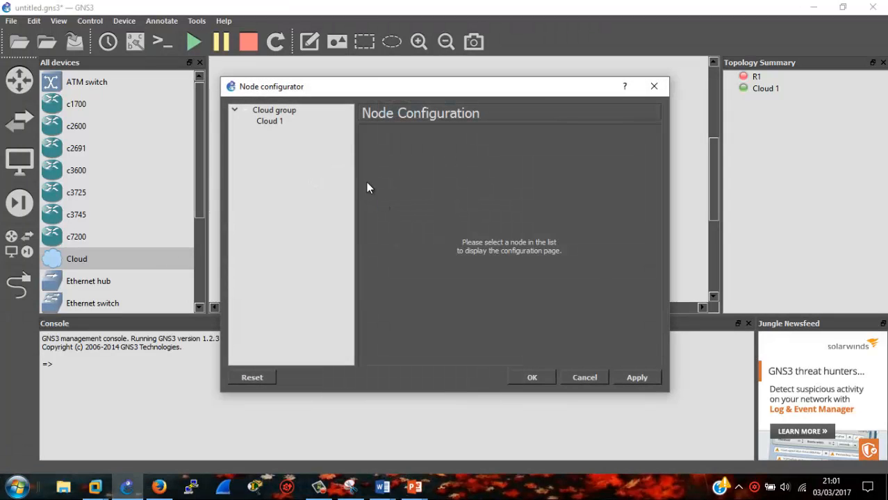
click(282, 121)
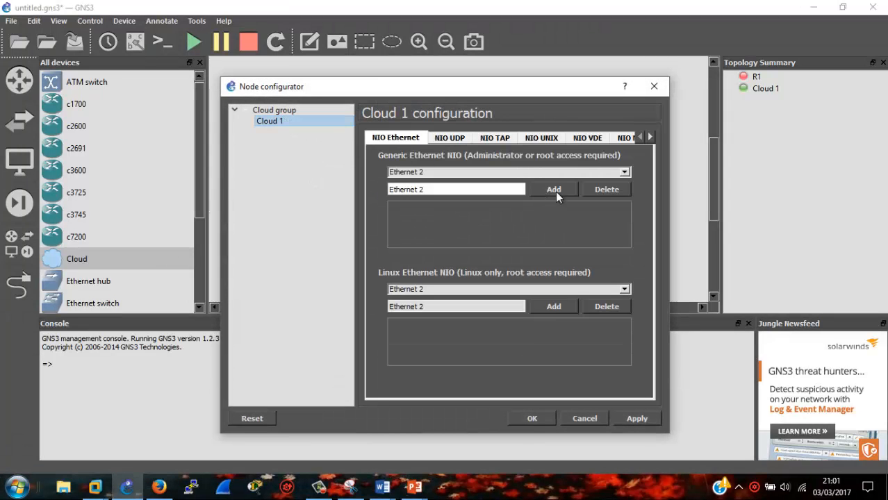
click(508, 172)
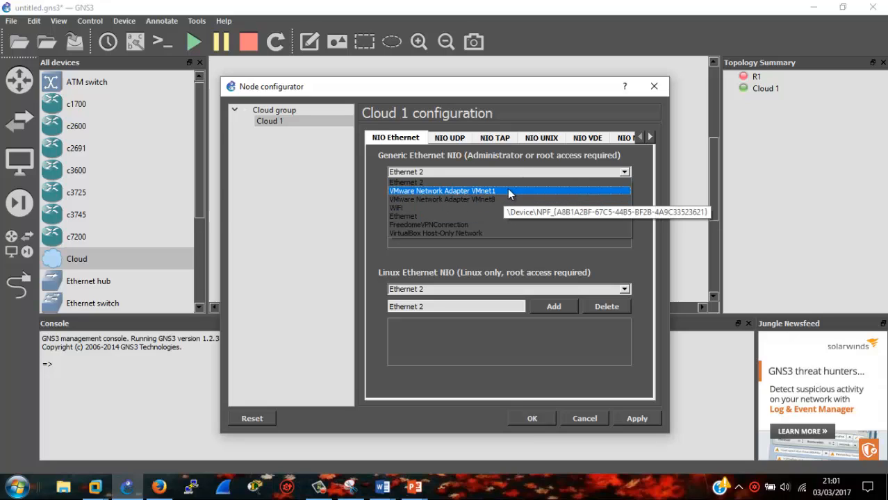
click(515, 190)
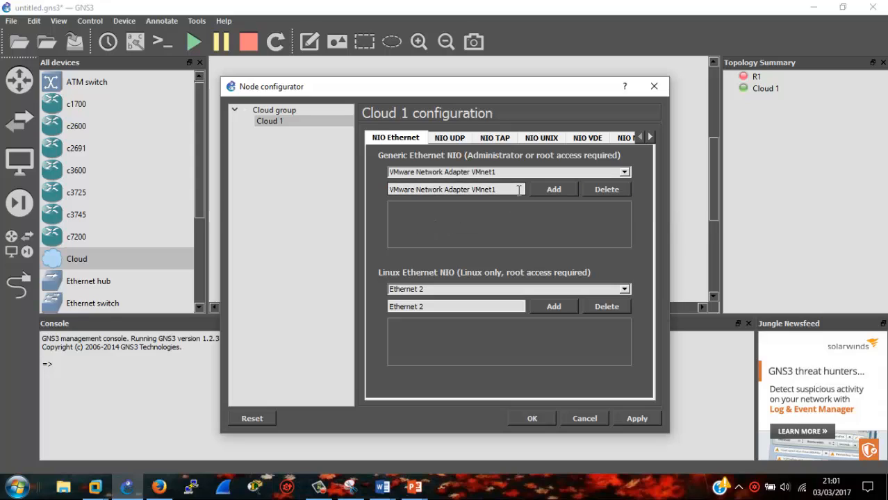
click(549, 187)
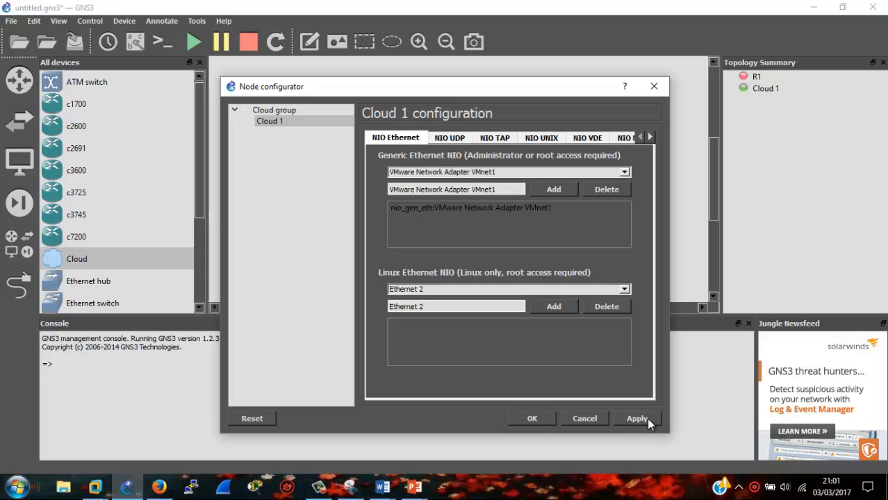
- Save the cloud settings and link R1's FastEthernet0/0 to Cloud 1's VMnet1 NIO
click(524, 420)
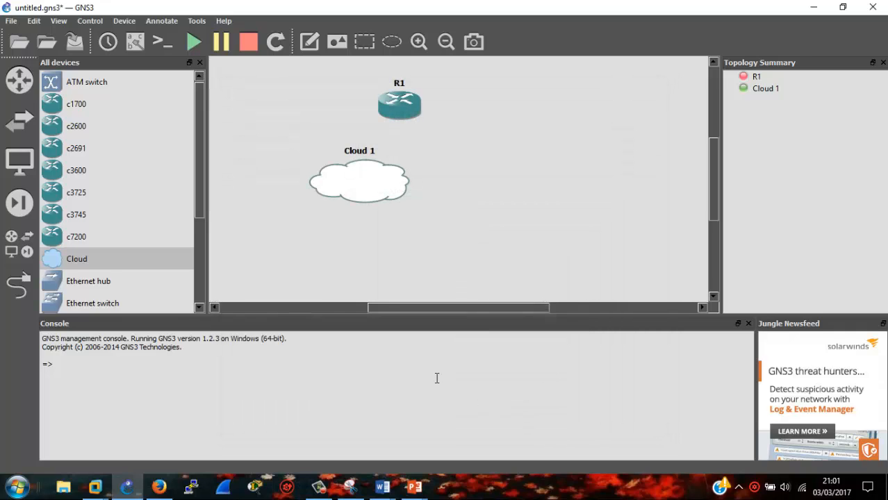
click(18, 290)
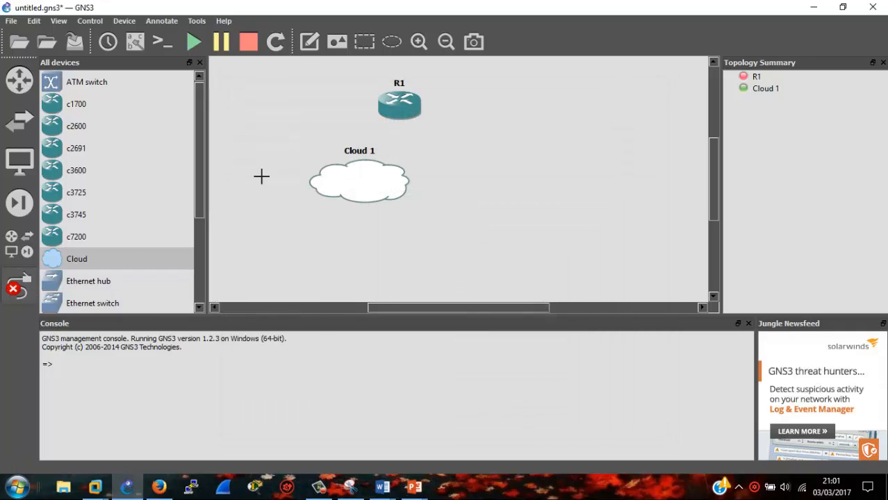
click(412, 117)
click(440, 126)
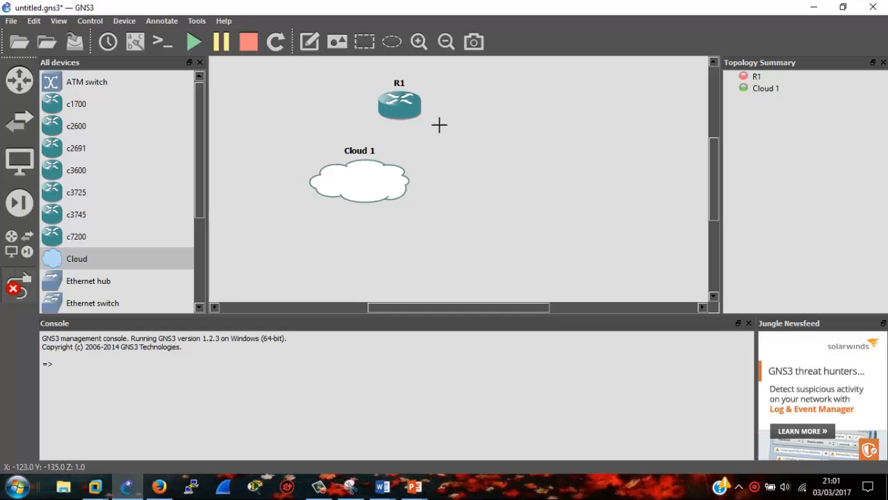
click(367, 171)
click(392, 178)
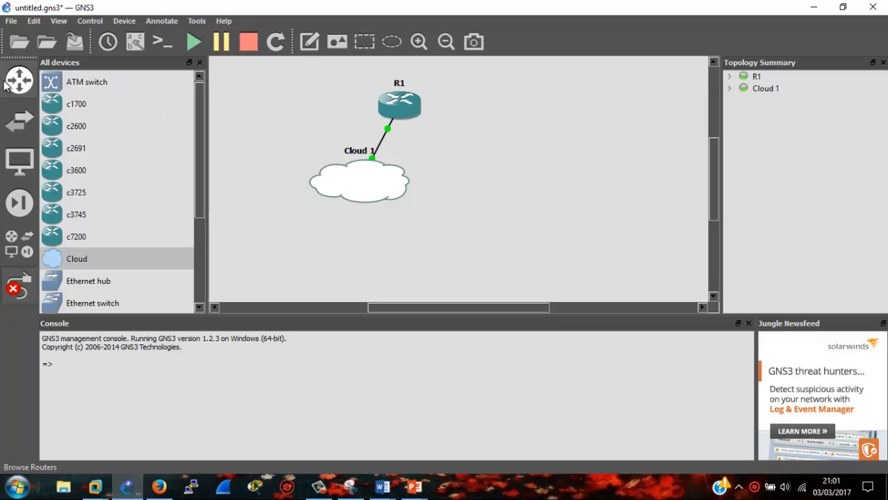
click(19, 285)
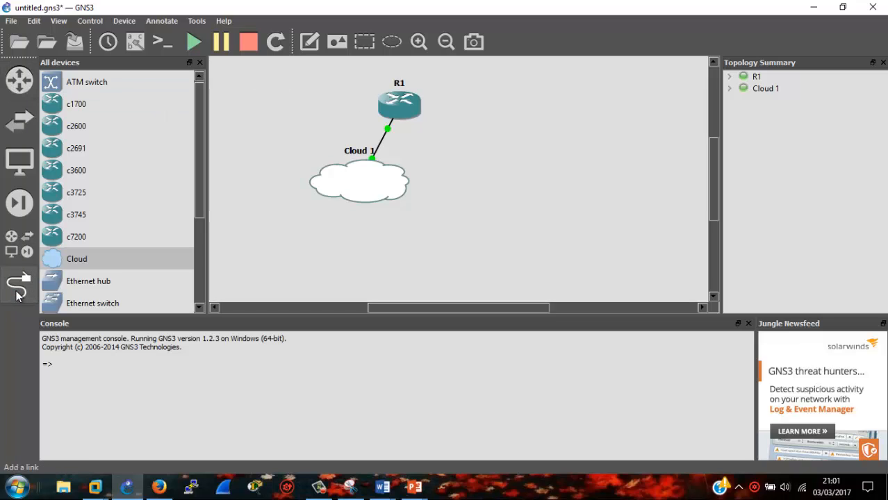
- Open R1's console and enter interface configuration for fa0/0 via en and conf t
click(170, 47)
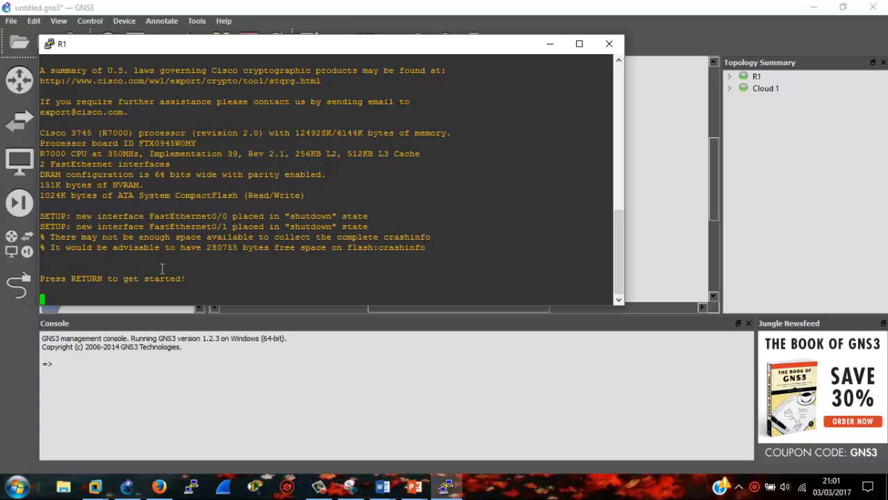
key(Return)
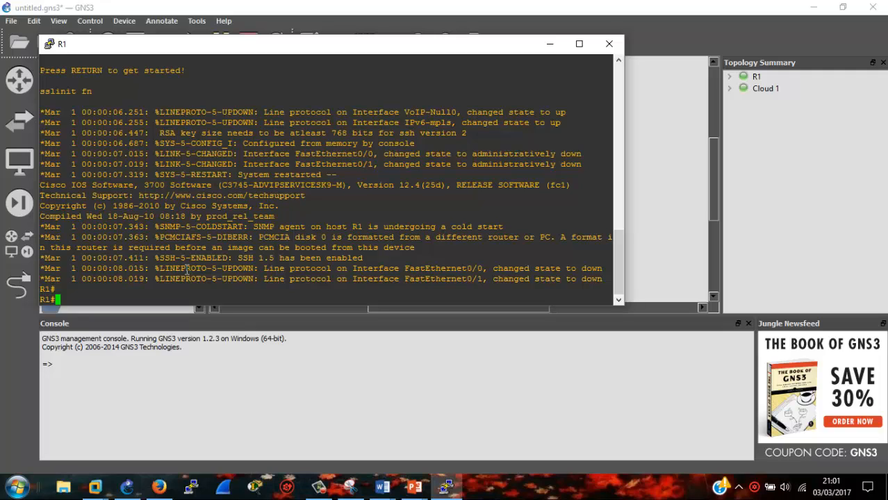
text(en)
key(Return)
text(con)
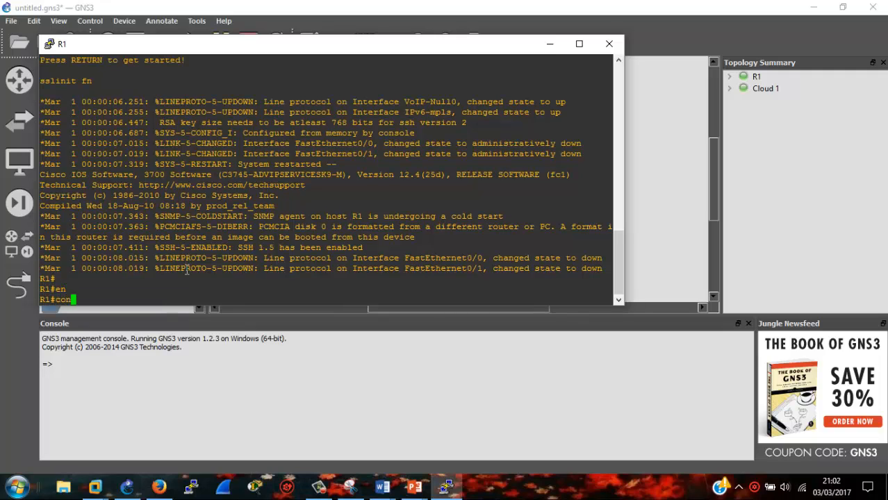
text(f t)
key(Return)
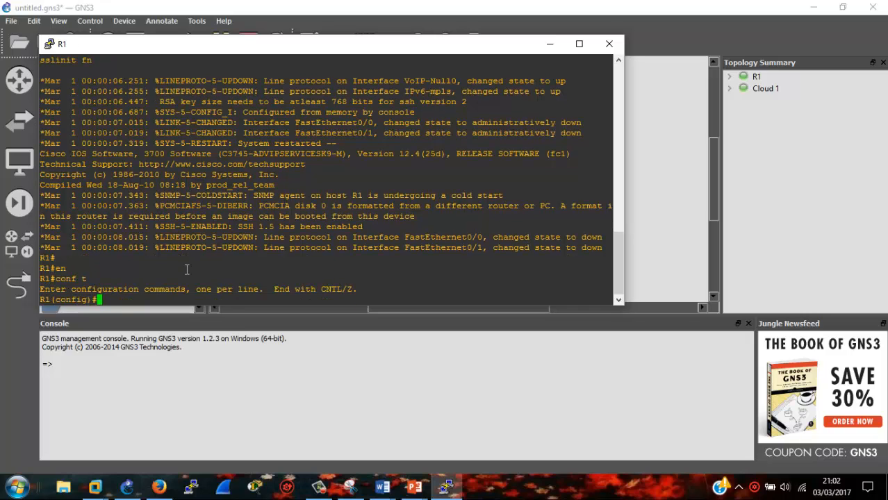
text(int fa0/0)
key(Return)
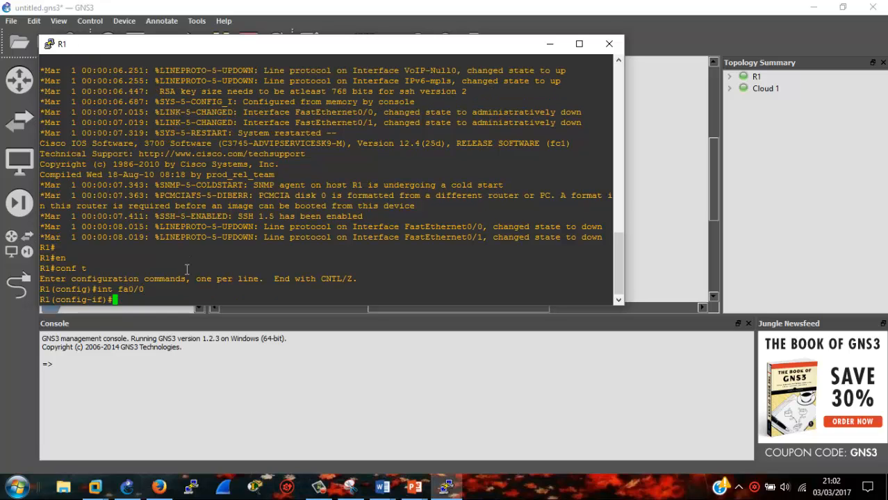
- Assign fa0/0 the address 192.168.0.1 255.255.255.0, run no shutdown, and close the console
text(ip add)
key(Tab)
text(192)
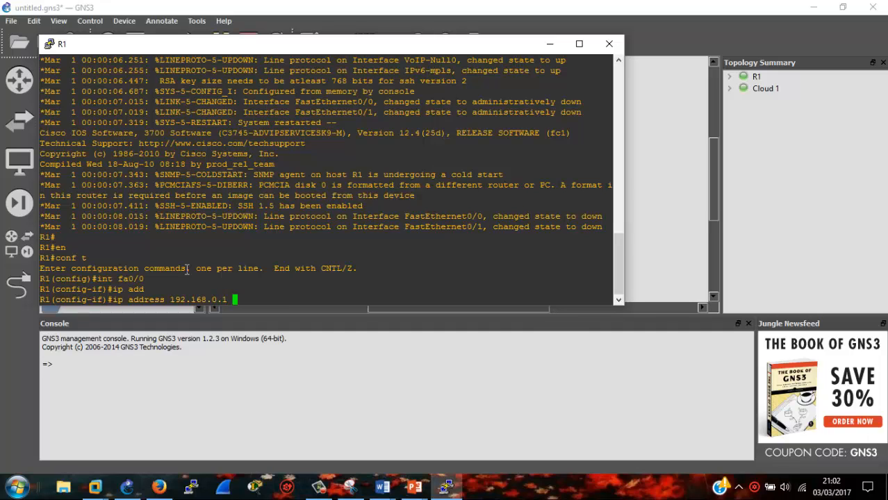
text(.168.0.1 255.255.255.0)
key(Return)
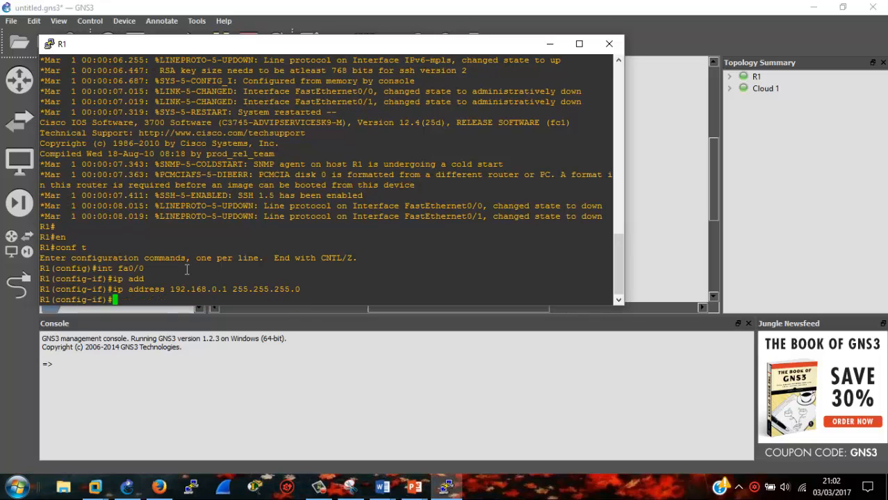
text(no shu)
key(Tab)
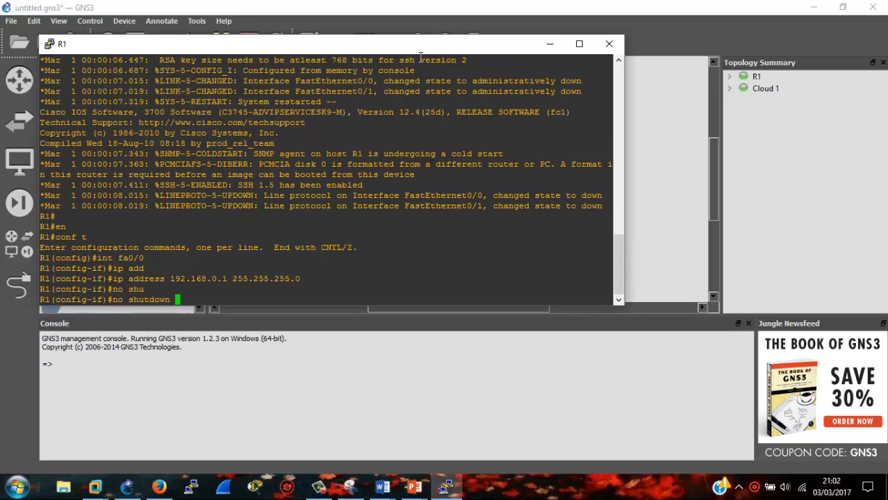
drag(424, 47, 512, 107)
key(Return)
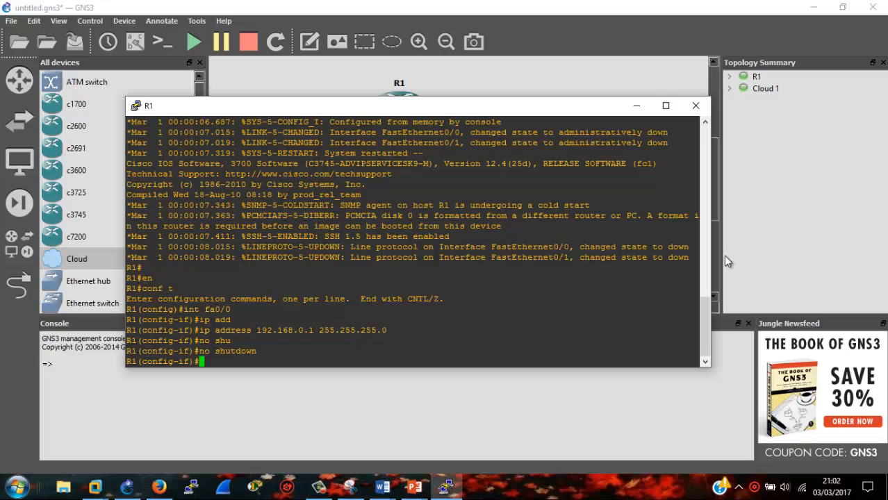
drag(576, 107, 577, 95)
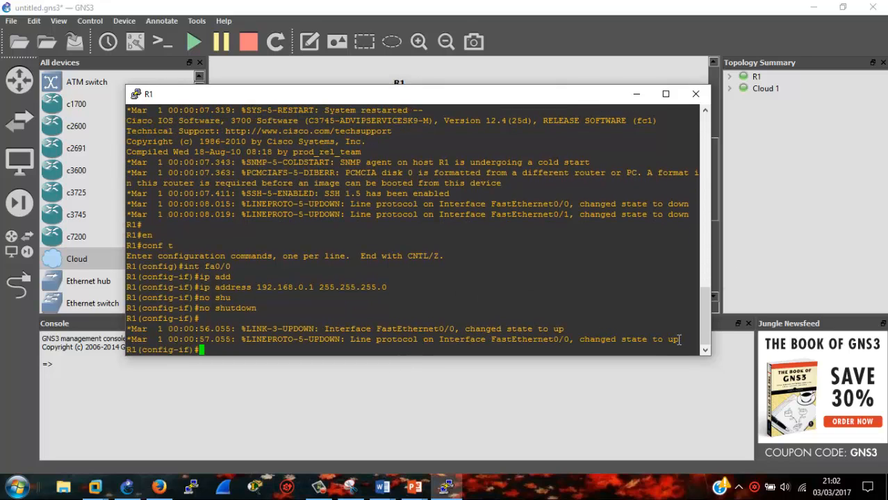
drag(680, 339, 595, 339)
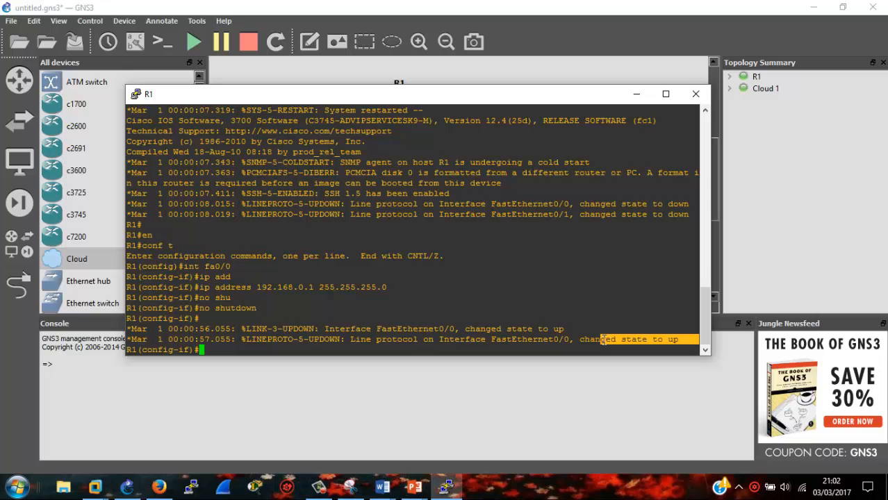
click(697, 95)
- Switch to the Windows 7 x64 (2) VM and log in with the account password
mouse_move(95, 486)
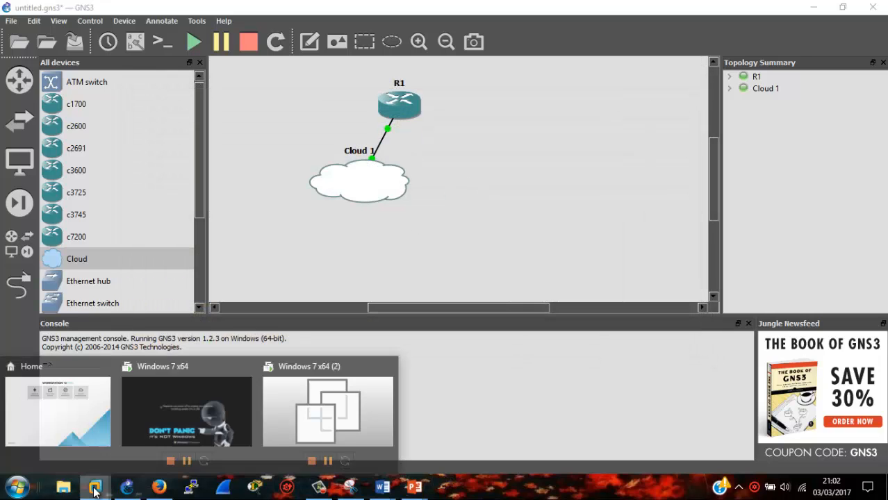
click(334, 386)
click(415, 315)
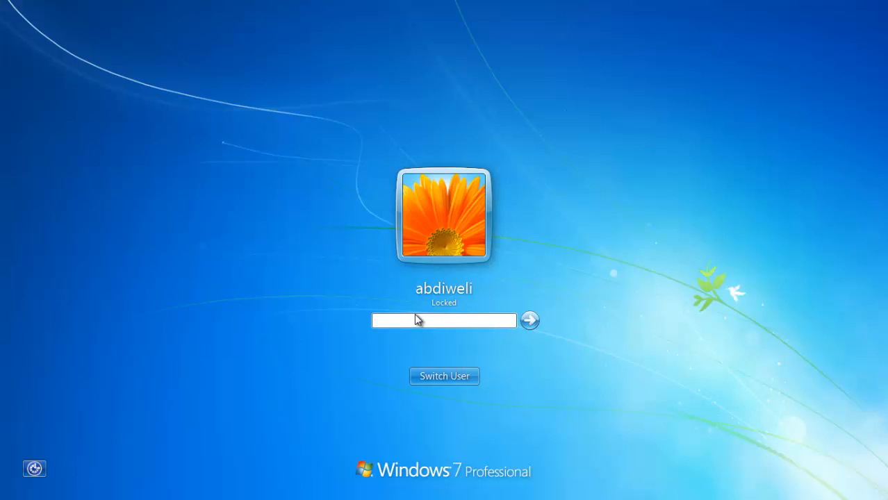
text(abcdefgh)
key(Return)
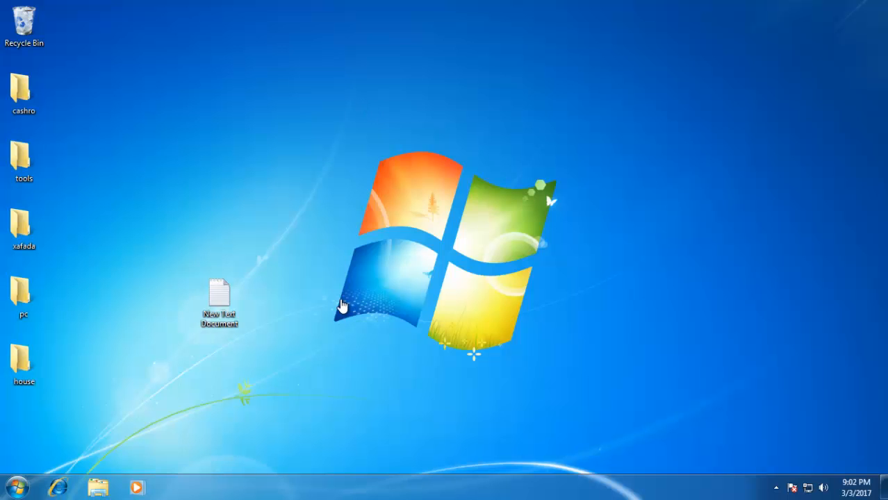
- Run ipconfig in a Command Prompt, showing 192.168.111.130 with gateway 192.168.111.2
key(super+r)
key(BackSpace)
text(cmd)
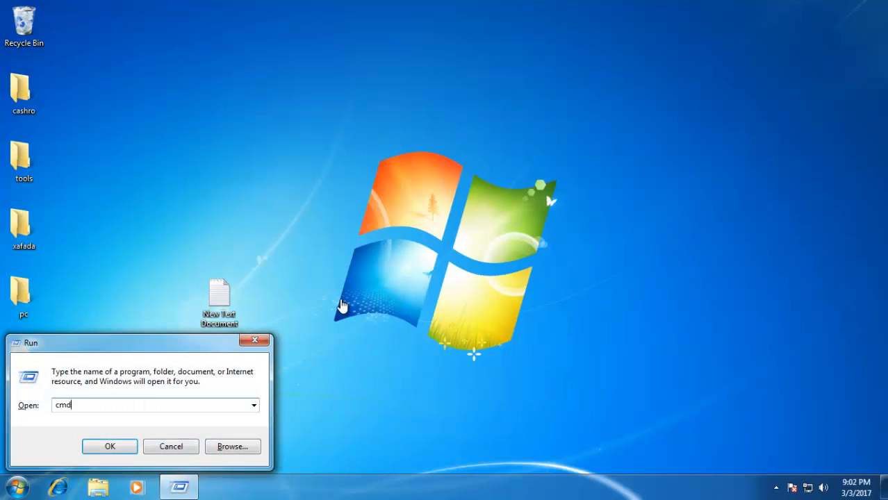
key(Return)
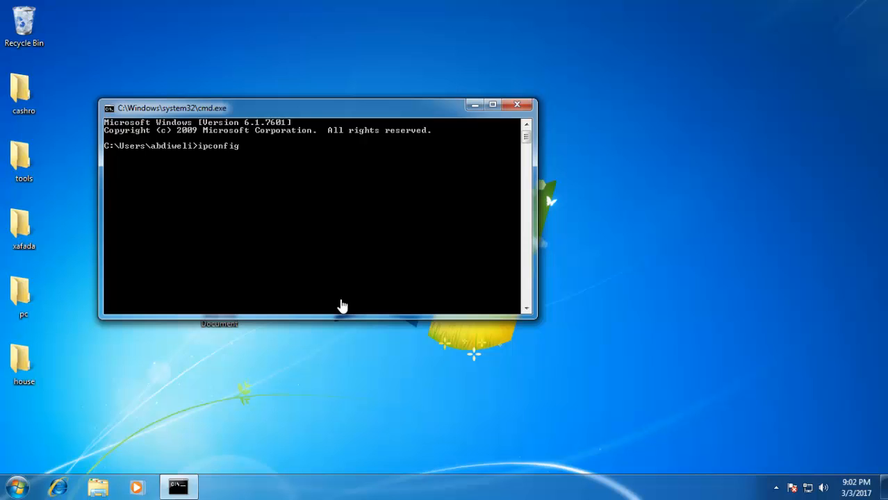
text(ipconfig)
key(Return)
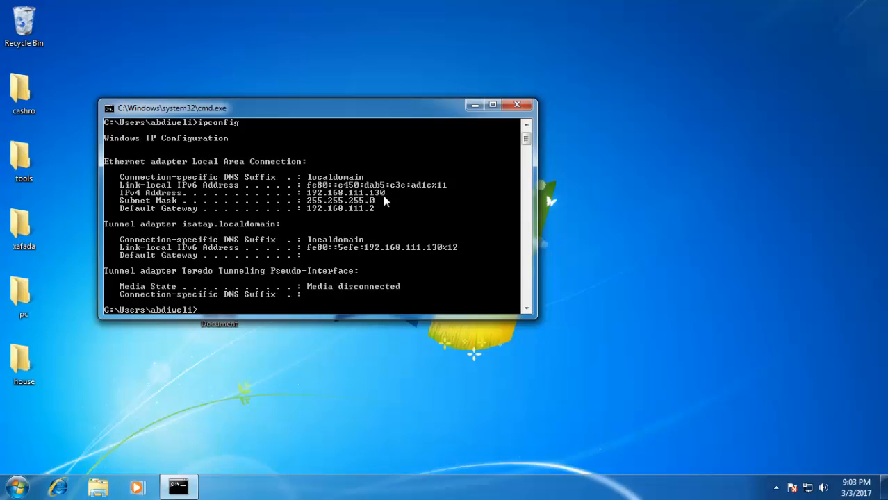
- Close cmd and set the VM's network adapter to Custom: VMnet1 (Host-only) in VM Settings
click(517, 105)
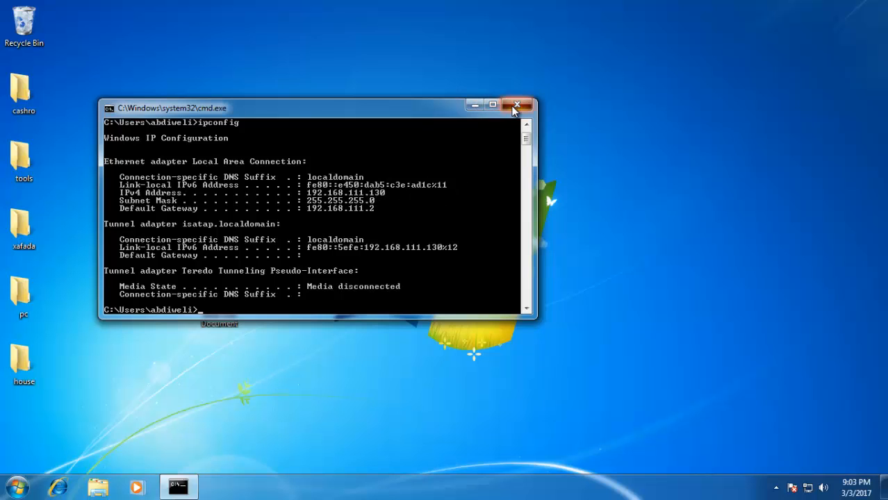
right_click(387, 208)
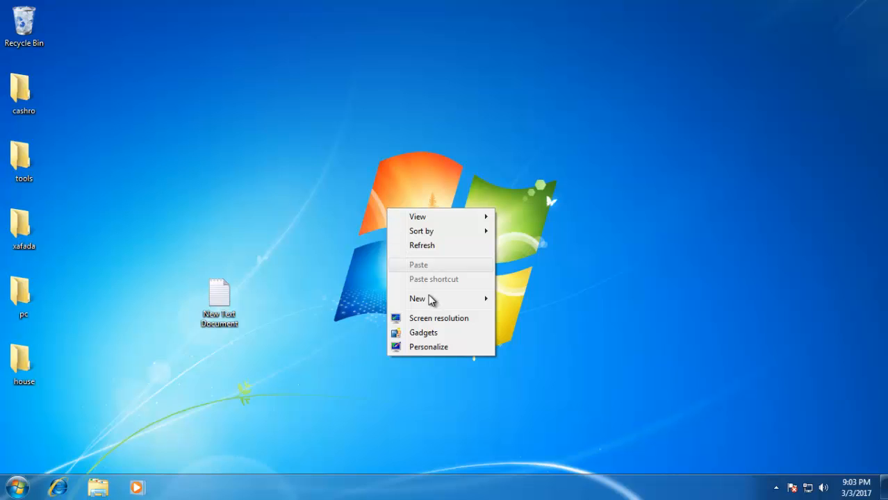
mouse_move(313, 4)
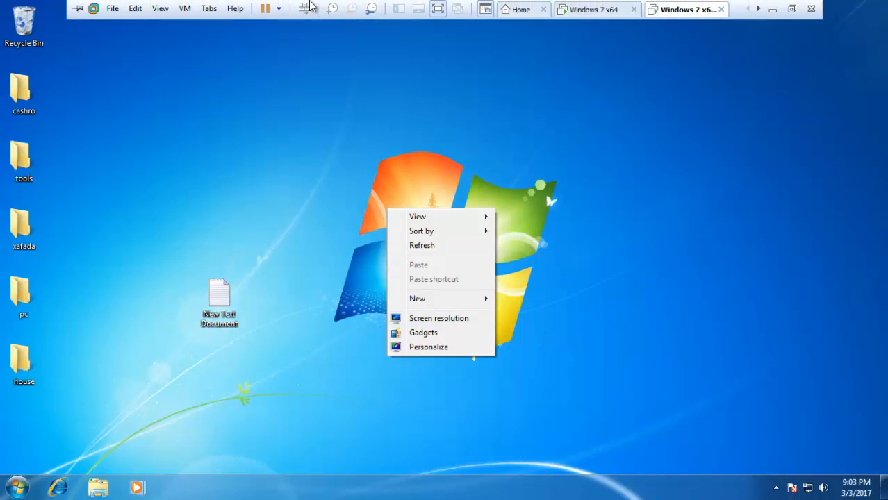
click(185, 8)
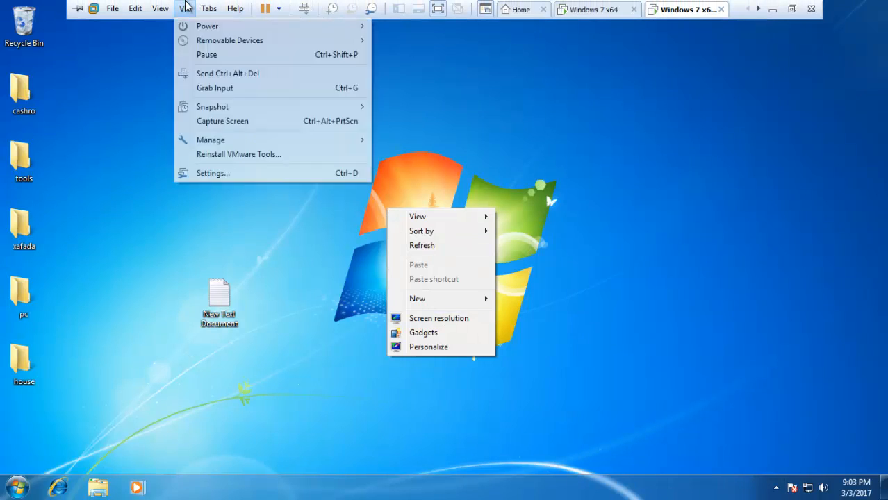
click(256, 174)
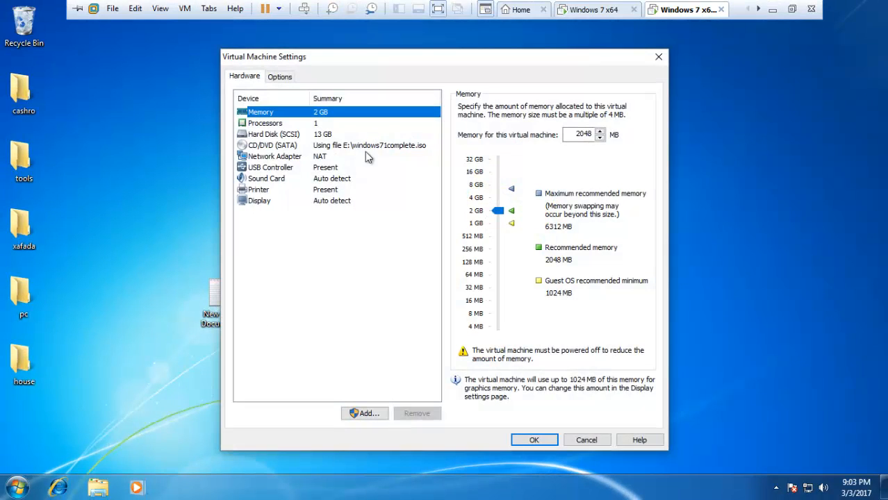
click(334, 157)
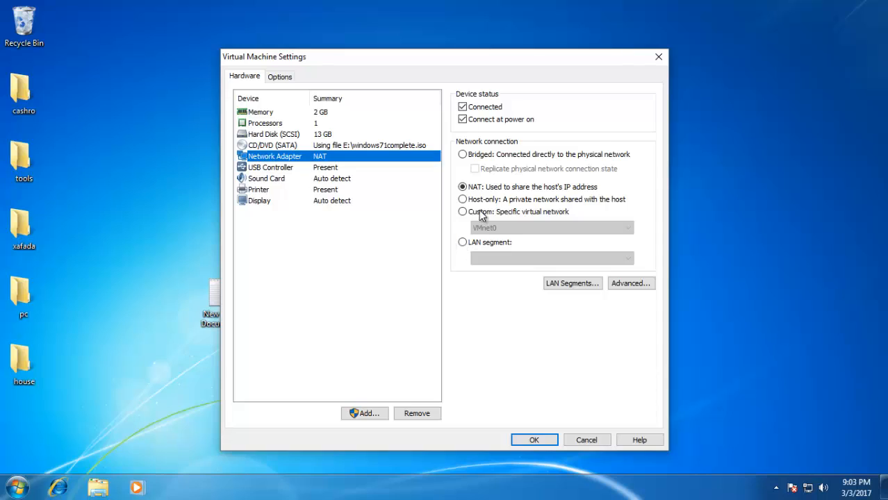
click(481, 214)
click(488, 230)
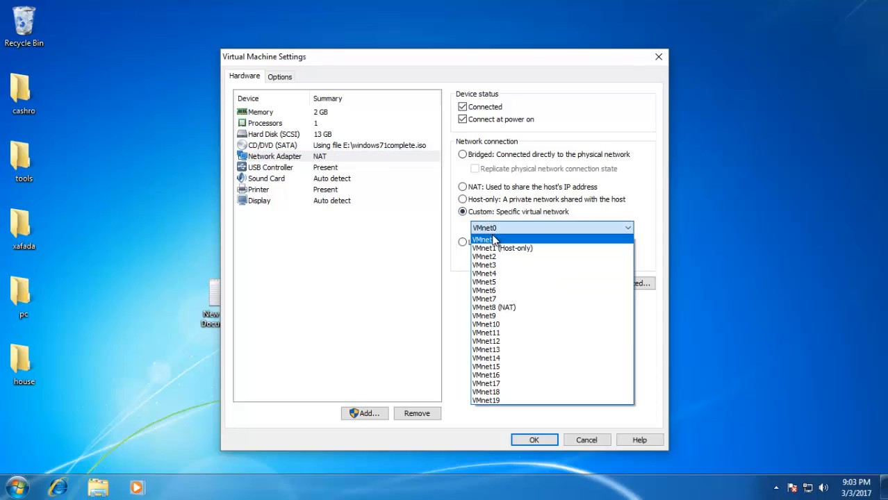
click(547, 249)
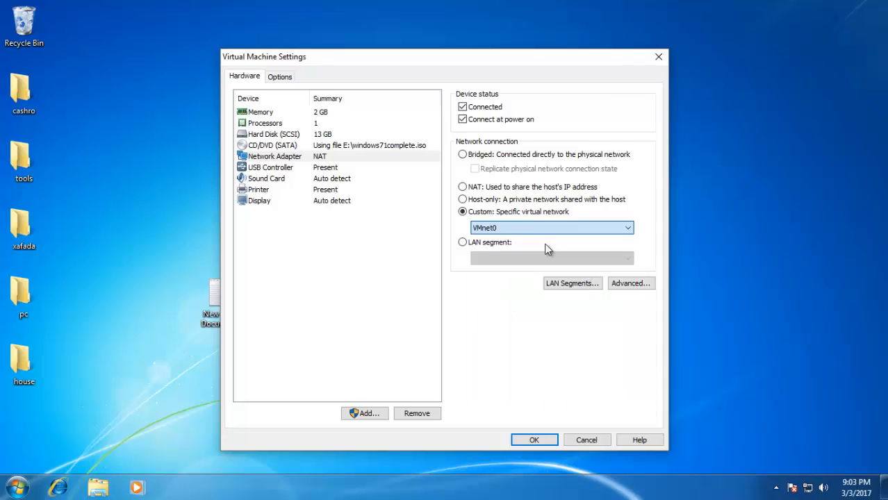
- Apply the adapter change and open Local Area Connection properties from Network and Sharing Center
click(534, 439)
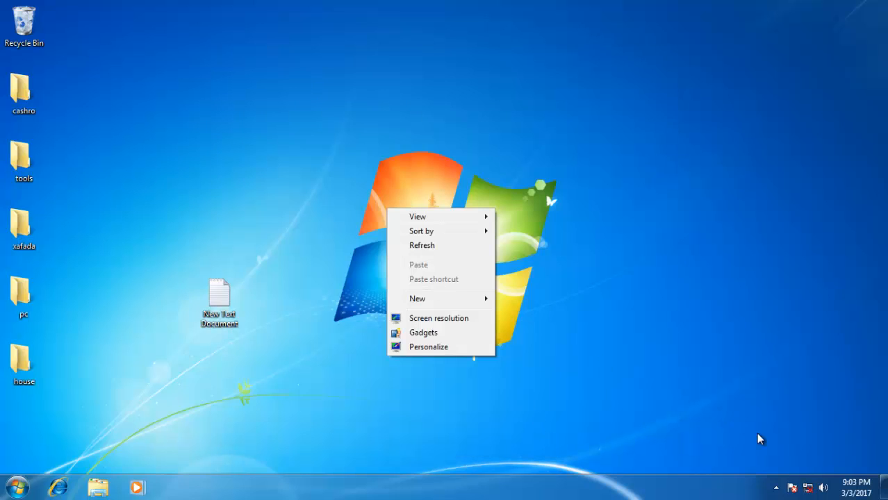
click(808, 490)
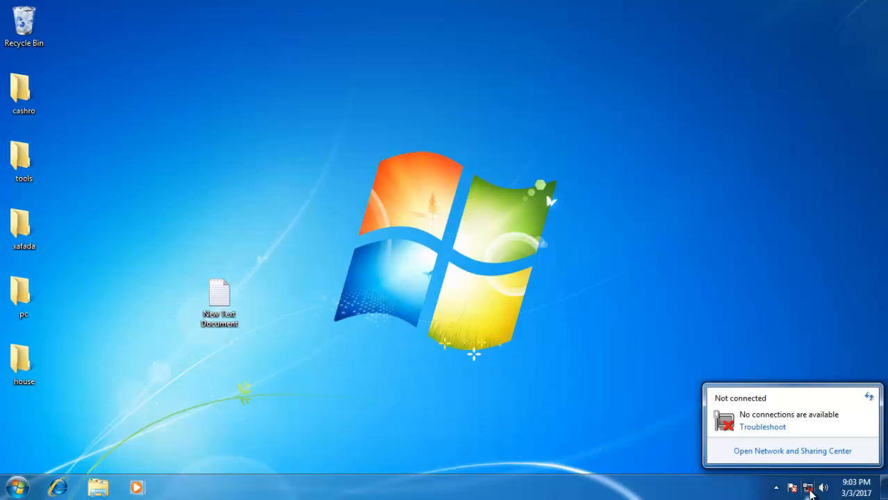
click(776, 451)
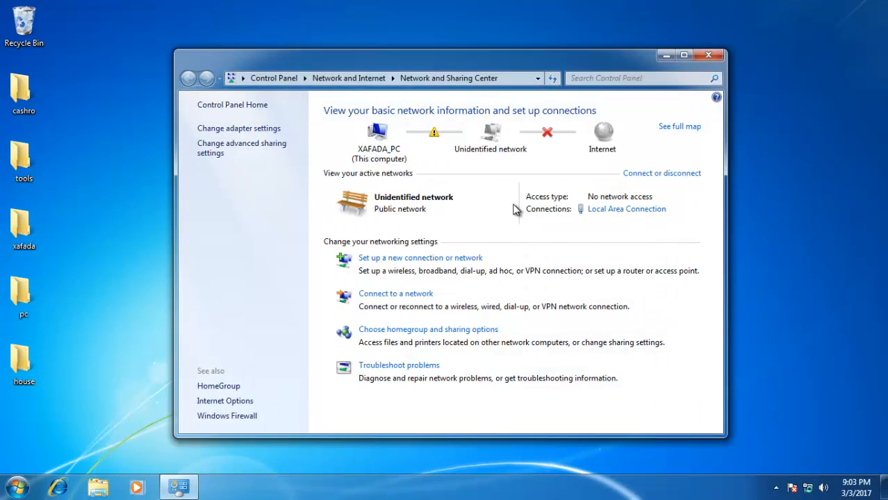
click(620, 211)
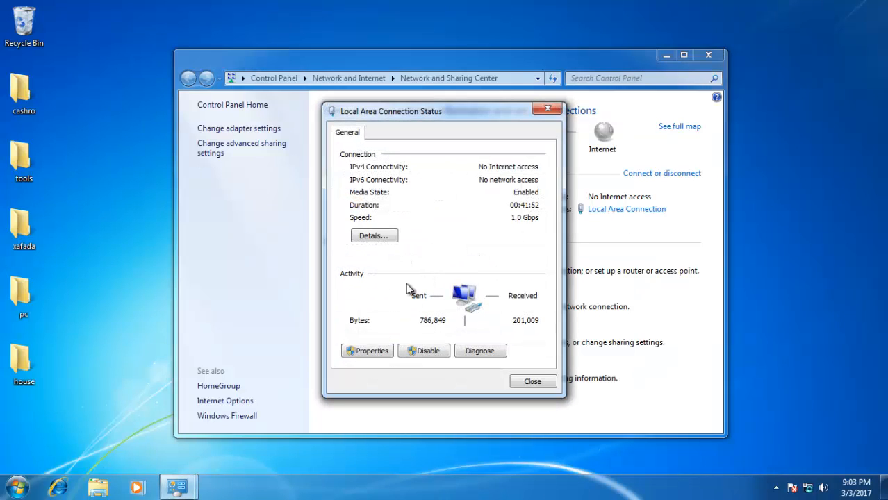
click(371, 352)
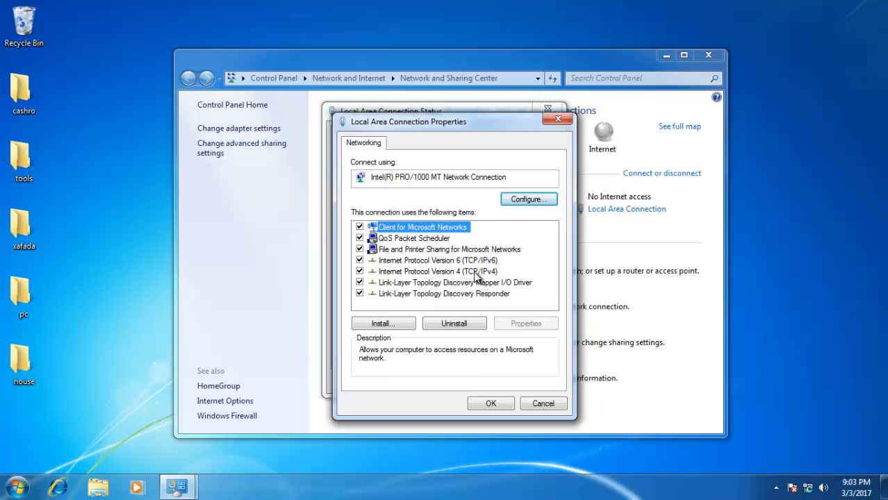
- Set IPv4 to static 192.168.0.2, mask 255.255.255.0, gateway 192.168.0.1, and save
double_click(473, 272)
click(441, 266)
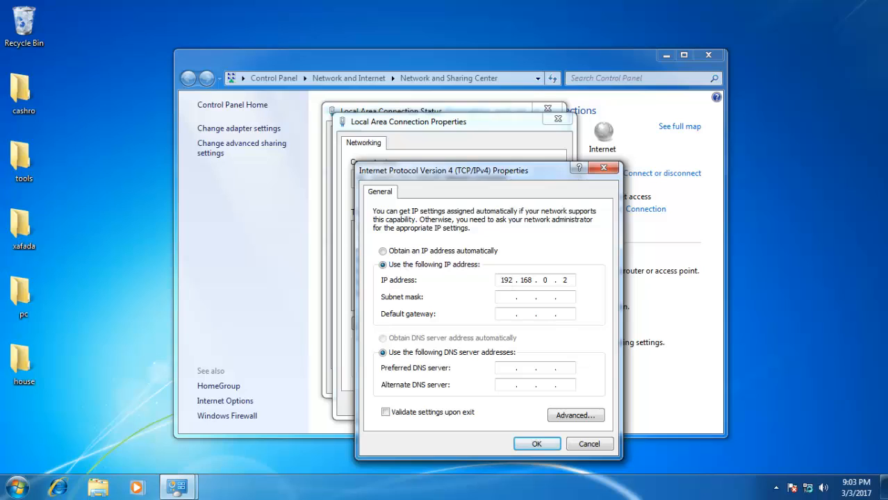
click(505, 293)
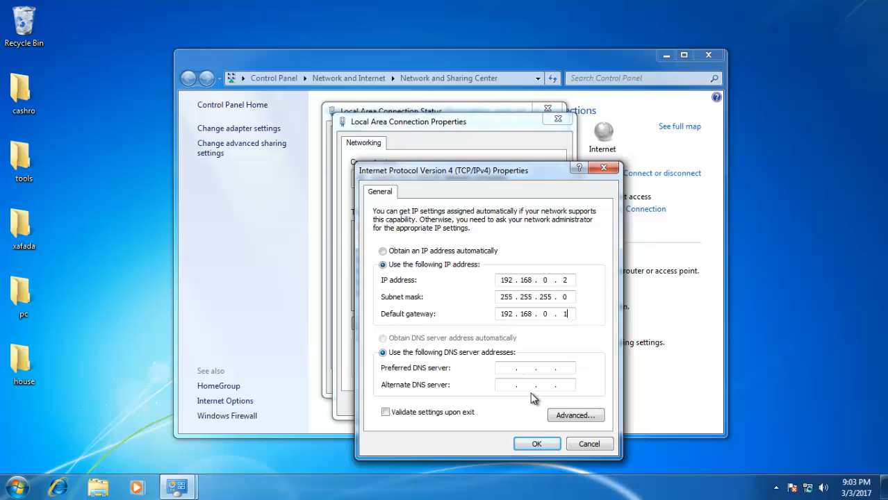
click(545, 444)
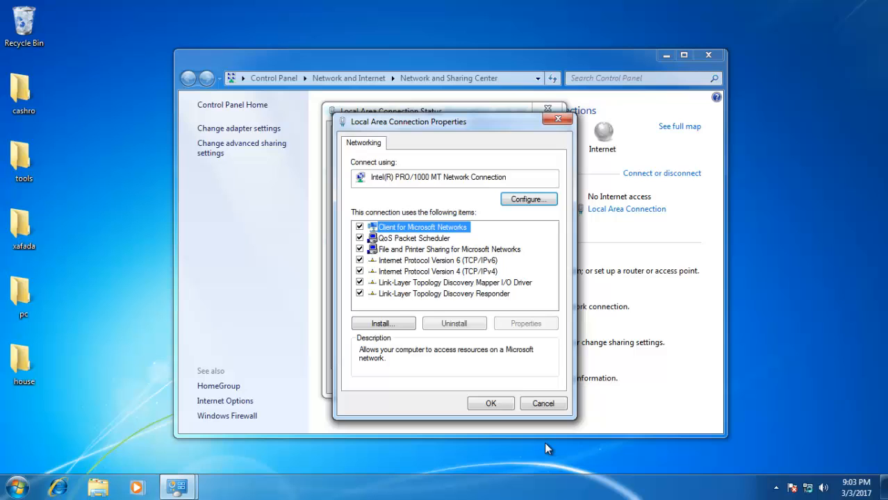
click(493, 406)
click(531, 382)
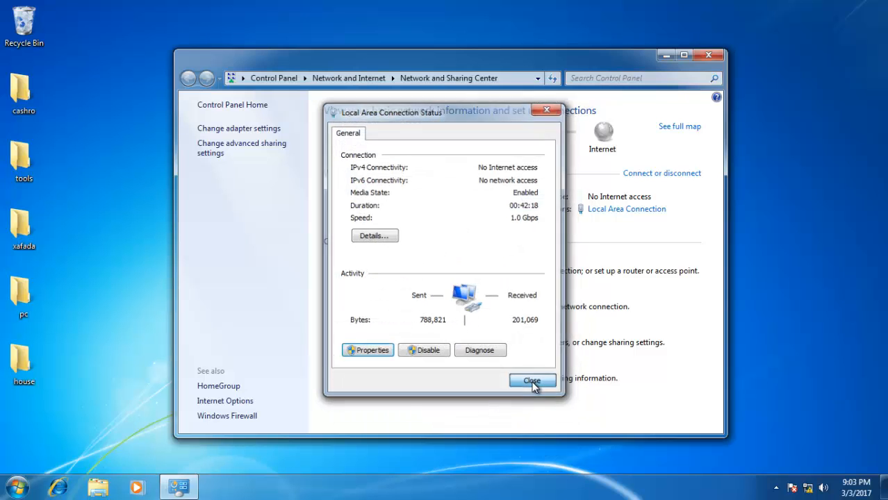
- Close Network and Sharing Center and mark the new network as a Home network
click(708, 55)
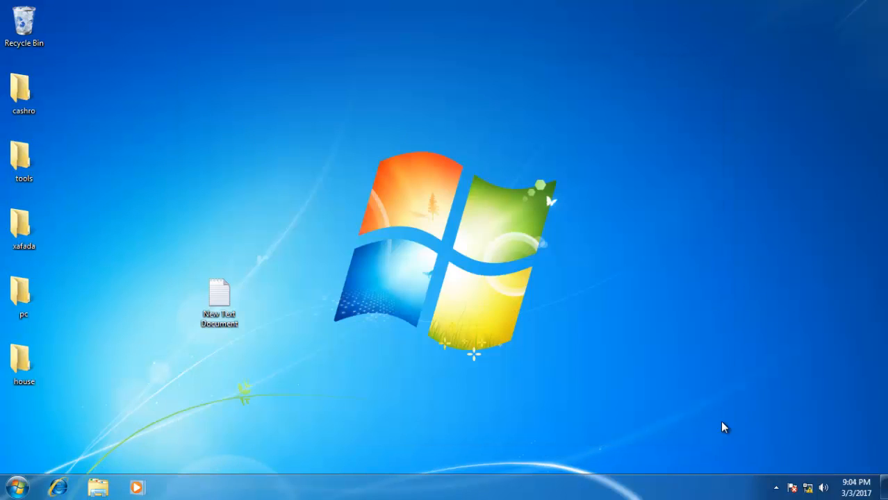
key(super+r)
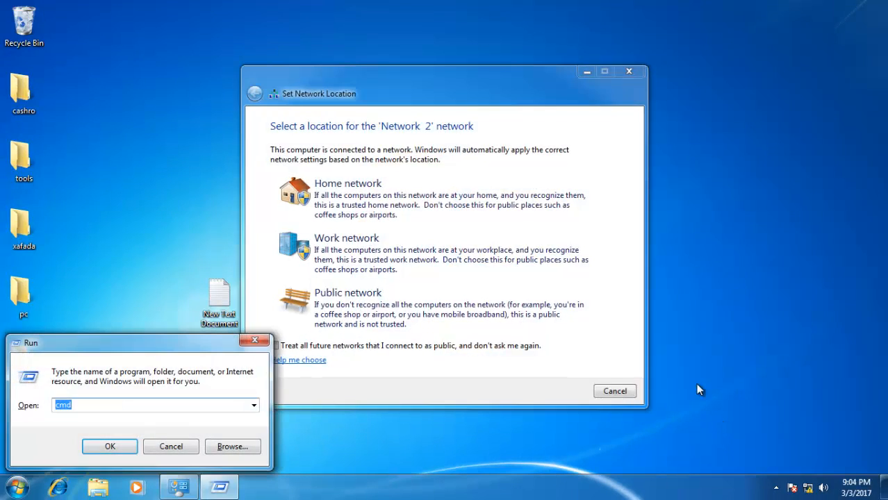
click(410, 197)
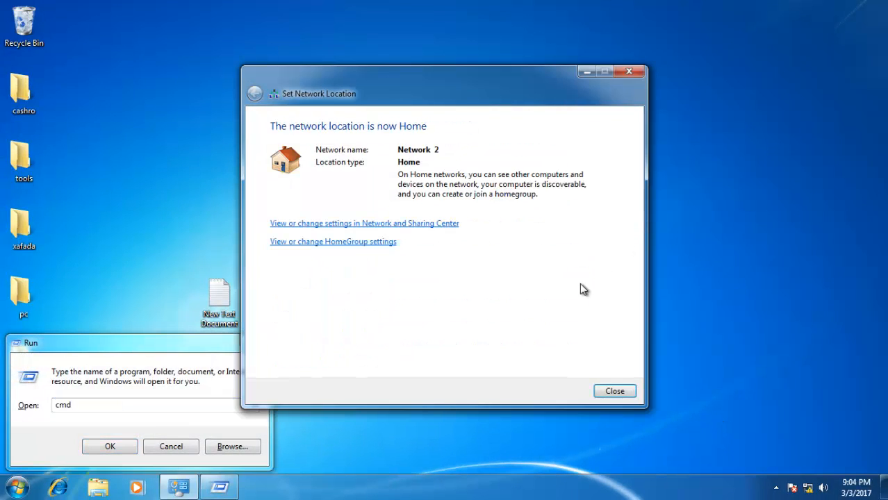
click(620, 393)
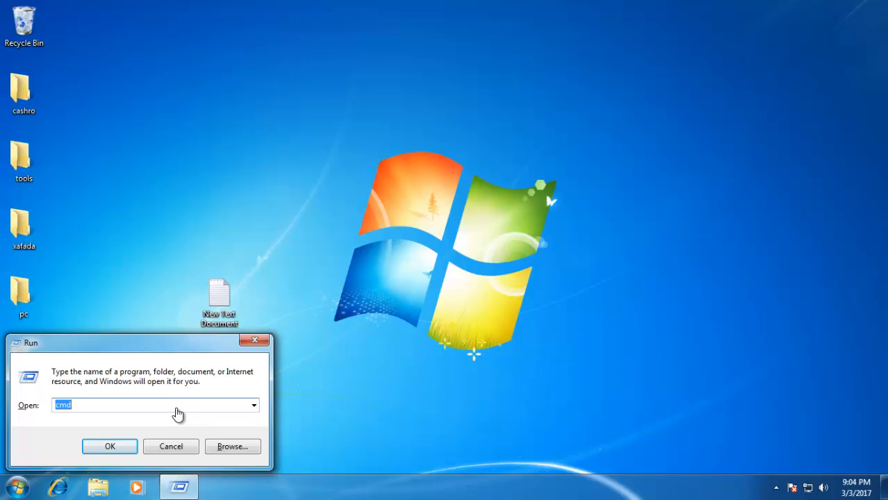
- In a Command Prompt, confirm the new address with ipconfig and ping 192.168.0.1 with 0% loss
key(Return)
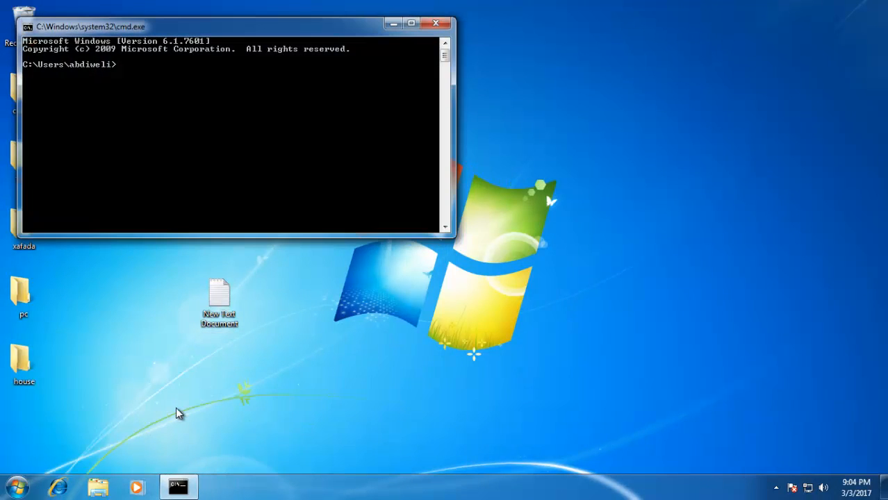
text(ipconfig)
key(Return)
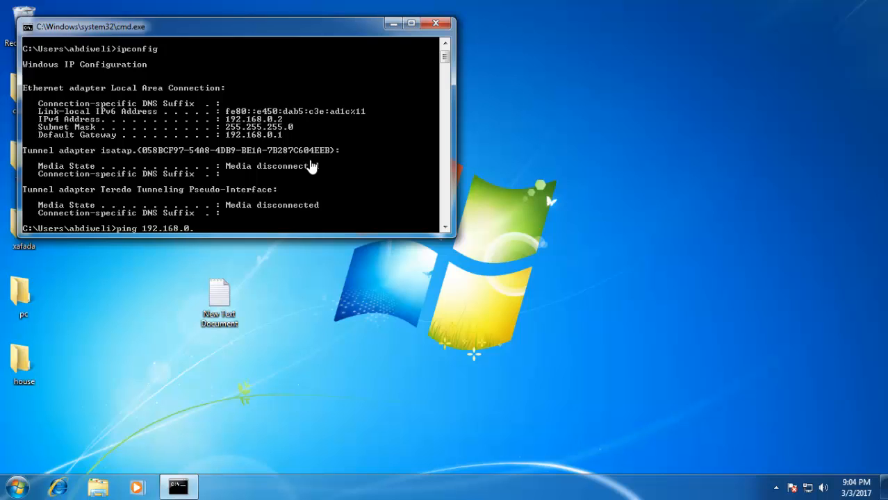
text(1)
key(Return)
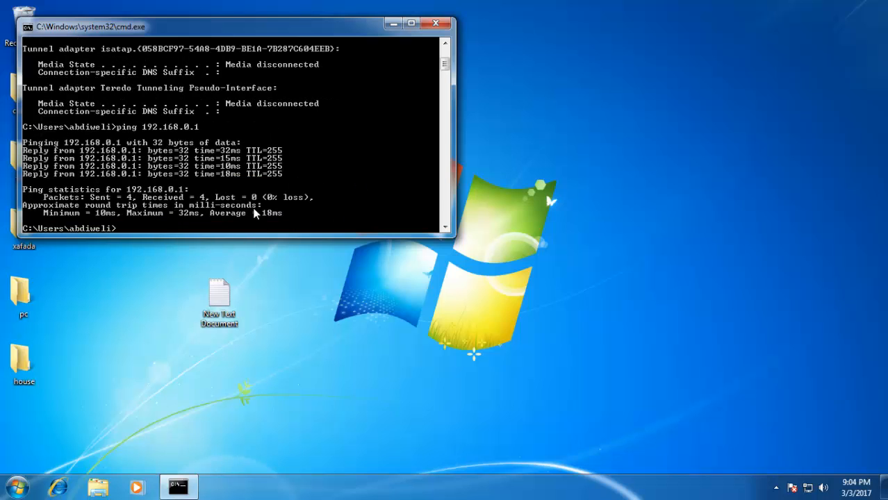
- Minimize the VM, open R1's console, exit interface mode and try ping 192.168.0.2 from config mode
mouse_move(683, 6)
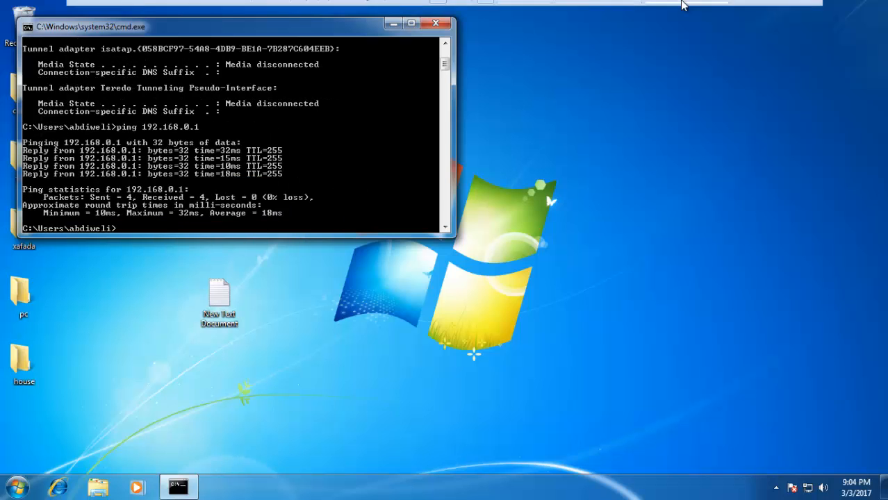
click(773, 10)
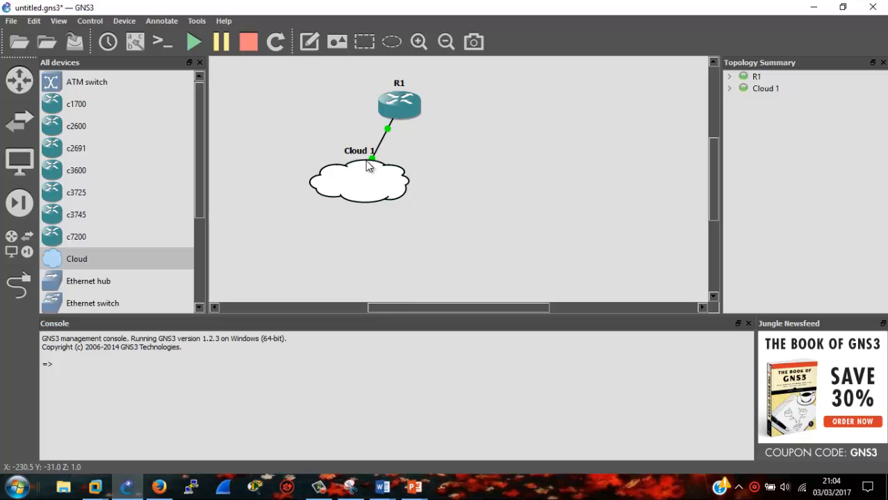
double_click(399, 106)
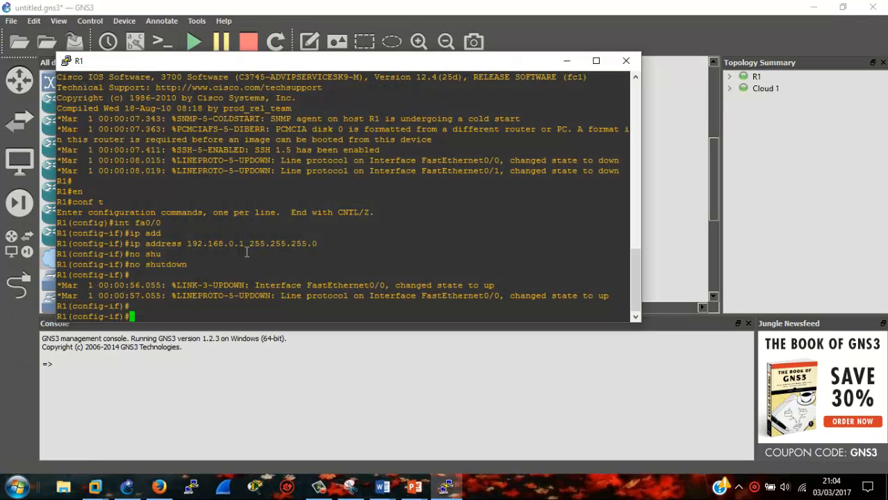
text(exit)
key(Return)
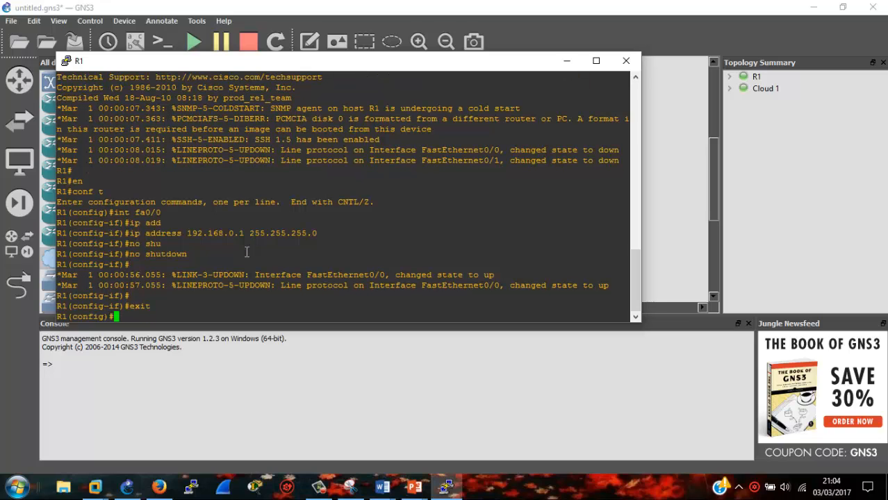
text(ping 192.168.0.2)
key(Return)
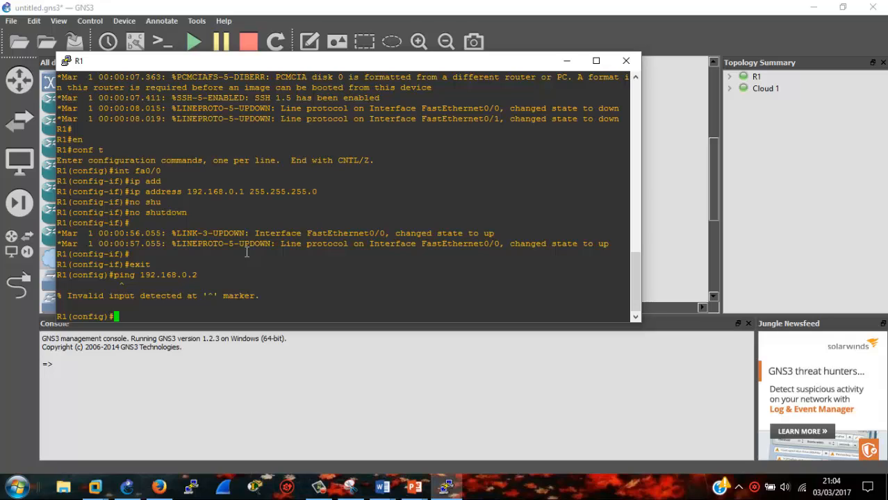
- At the R1# prompt, ping 192.168.0.2 and highlight the 100 percent (5/5) success line
text(exit)
key(Return)
text(p)
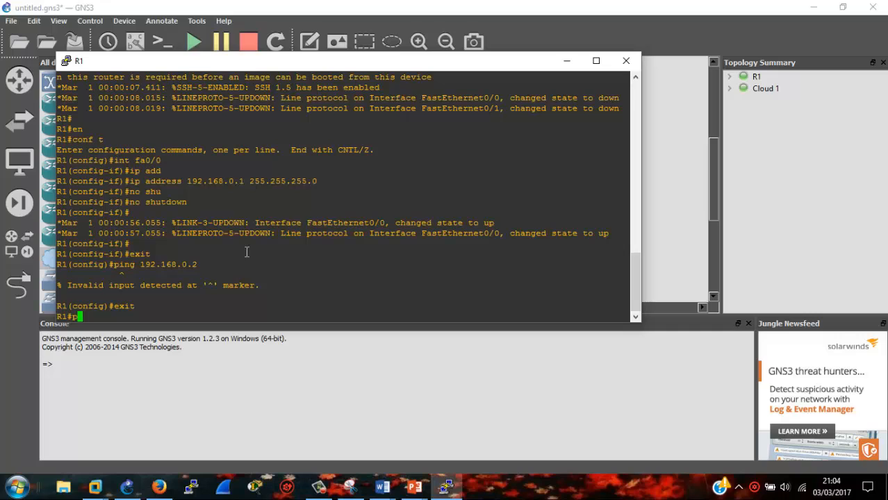
text(ing 192.)
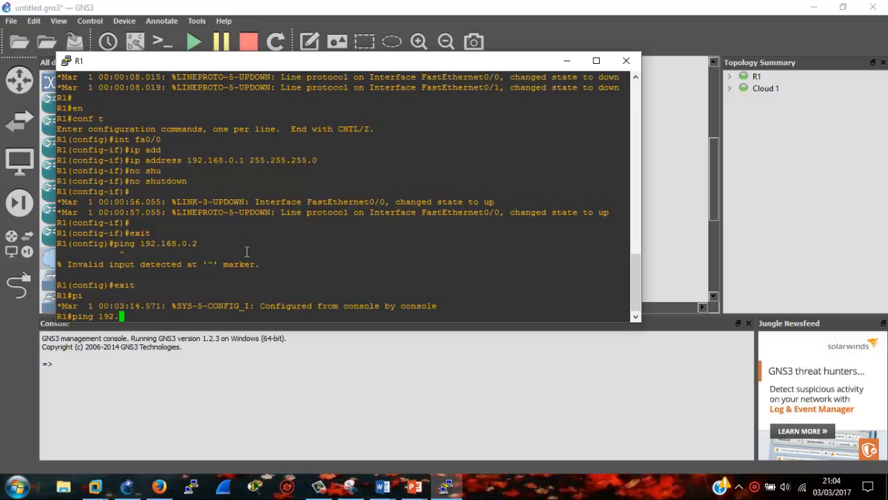
text(168.0.2)
key(Return)
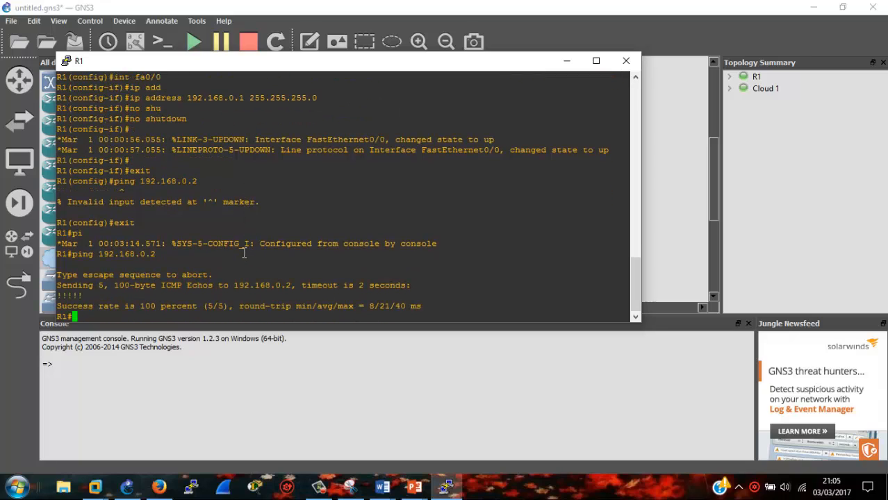
drag(87, 307, 224, 308)
drag(223, 307, 452, 302)
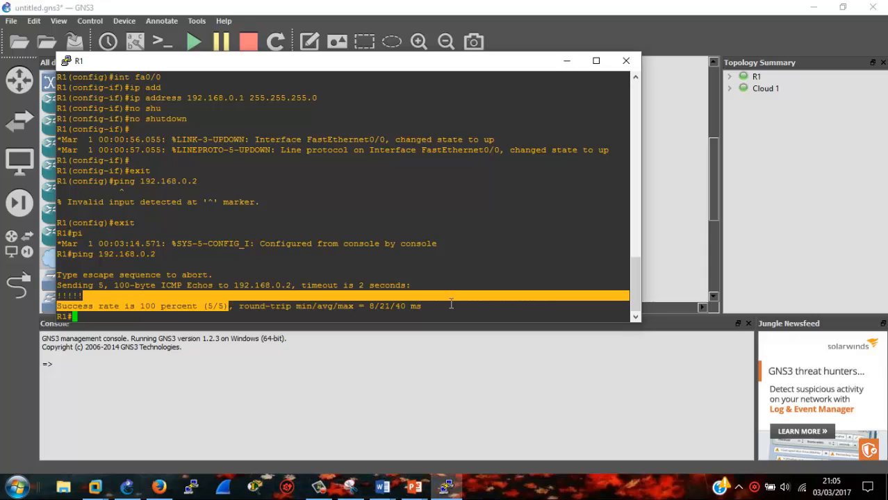
- Switch among the Windows 7 VM tabs back to the one with the command window
mouse_move(99, 488)
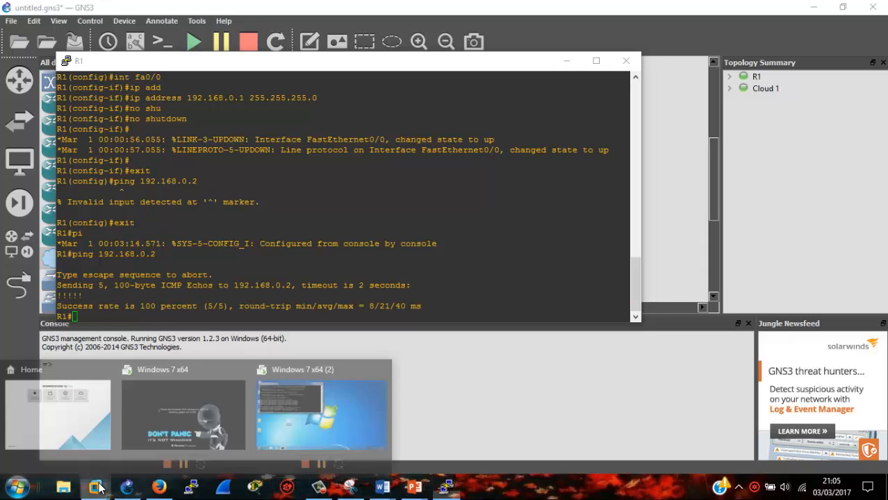
click(328, 394)
mouse_move(514, 2)
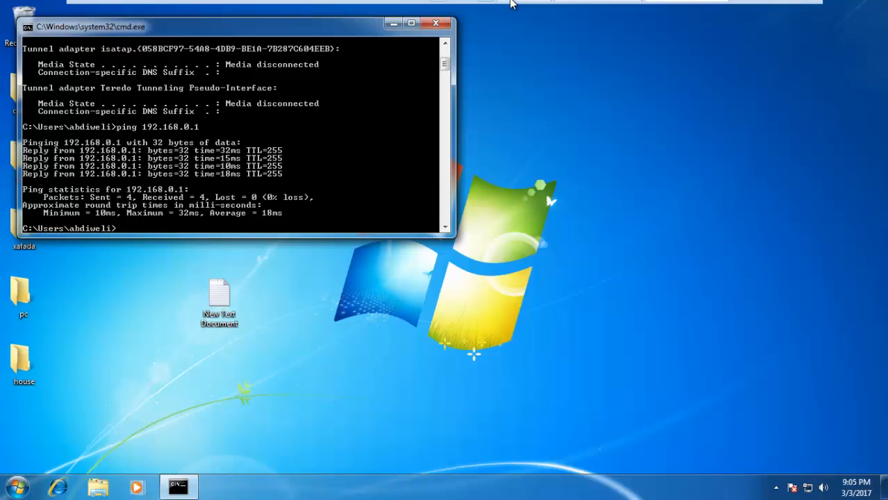
click(587, 9)
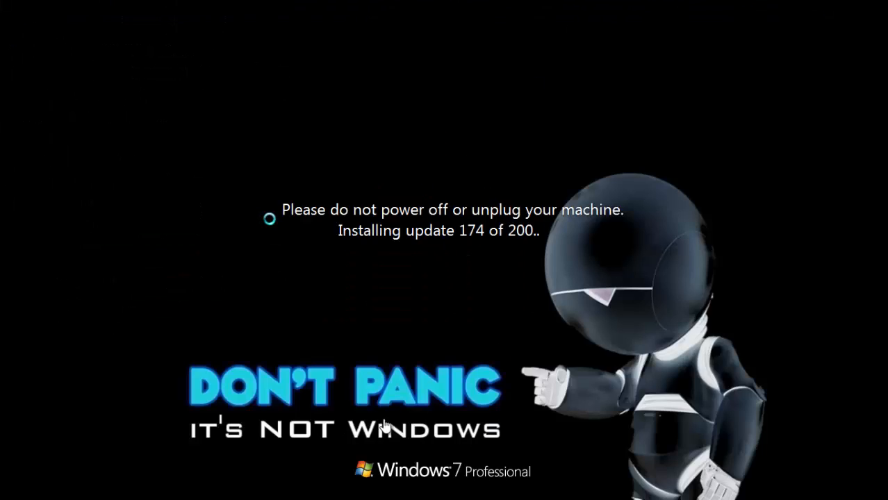
mouse_move(556, 2)
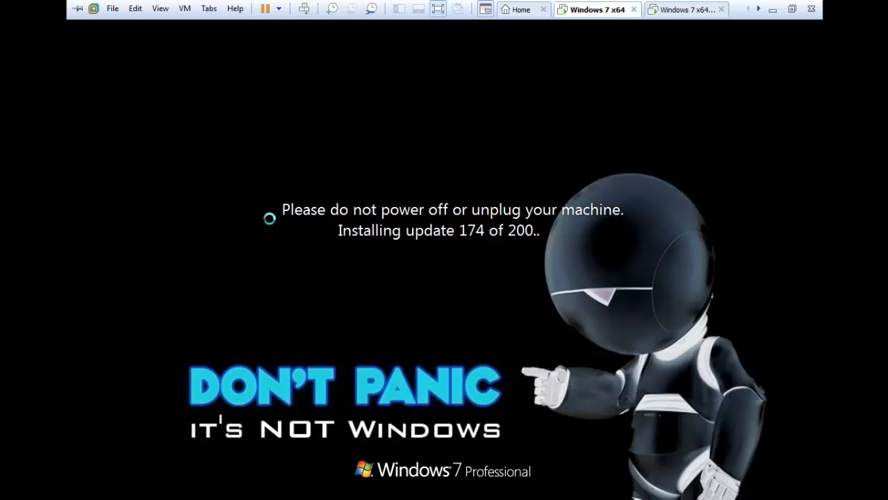
click(716, 9)
- Clear the command window and start a continuous ping -t to 192.168.0.1
text(cls)
key(Return)
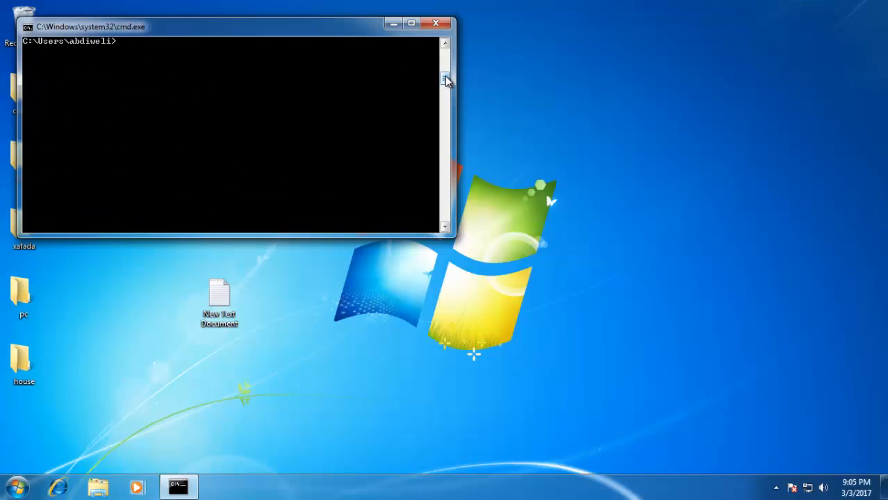
scroll(448, 82, up, 4)
scroll(449, 78, up, 3)
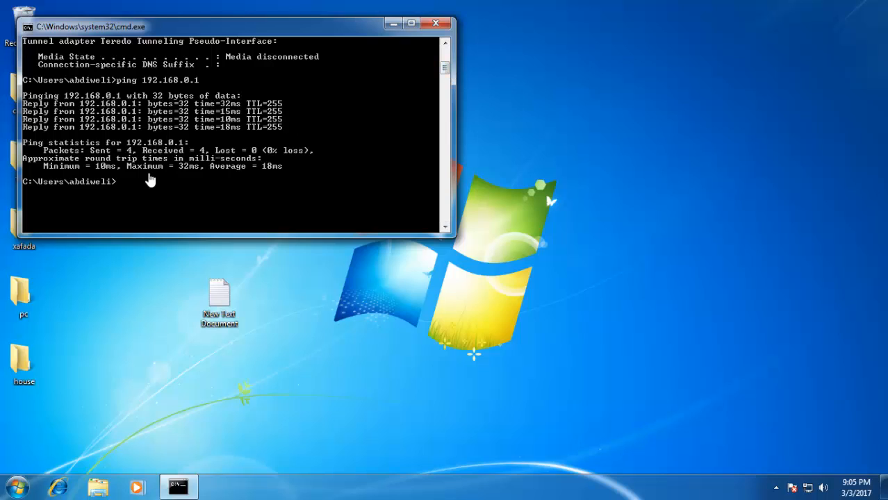
key(Up)
key(Return)
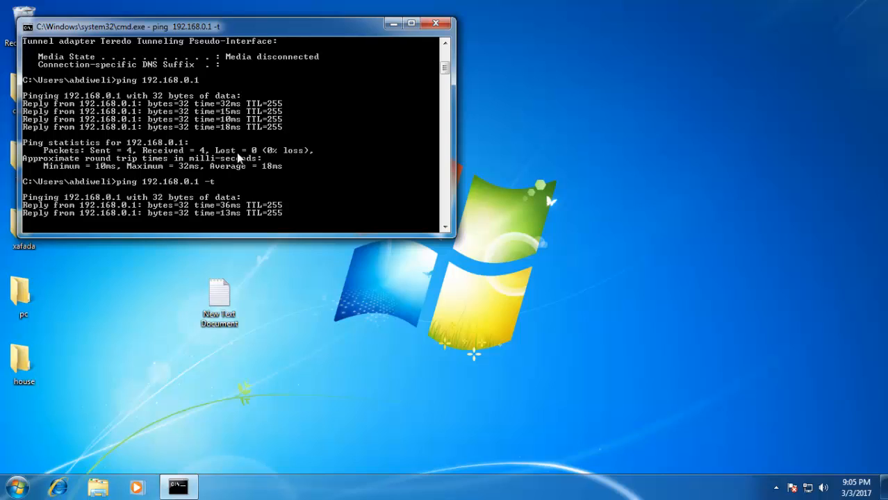
- Enlarge the command window, then minimize it and the virtual machine, leaving the ping running
click(411, 24)
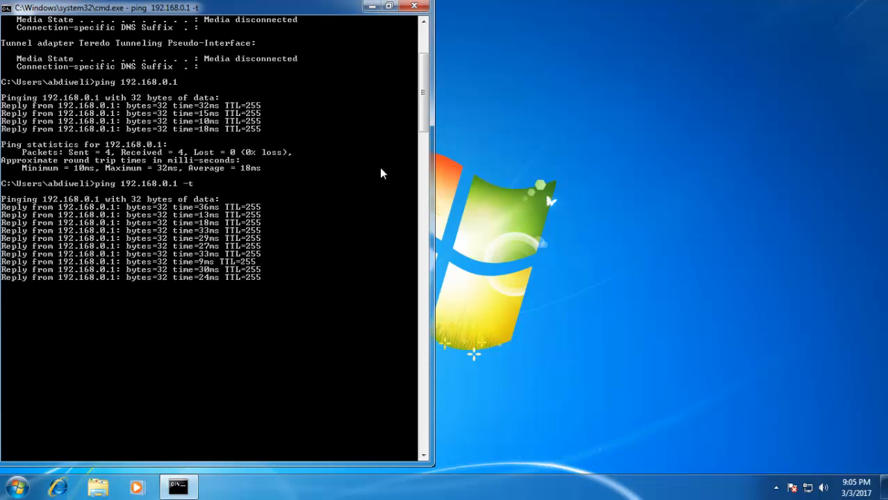
click(372, 6)
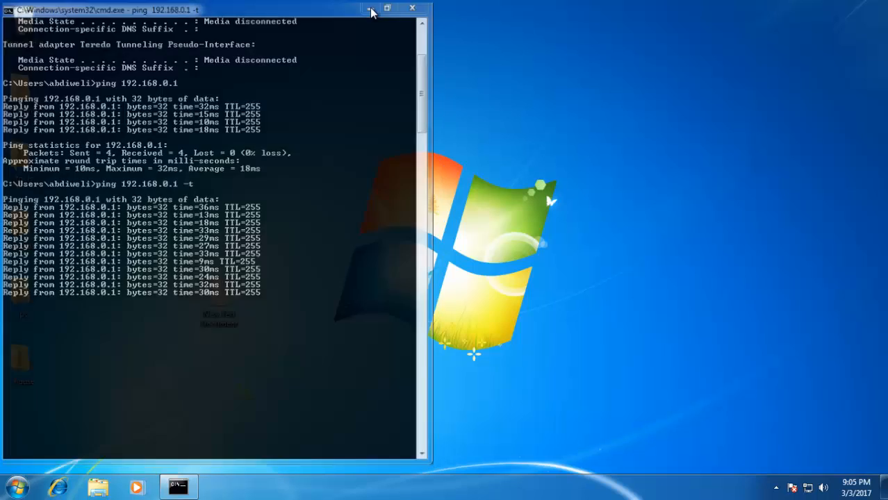
click(771, 7)
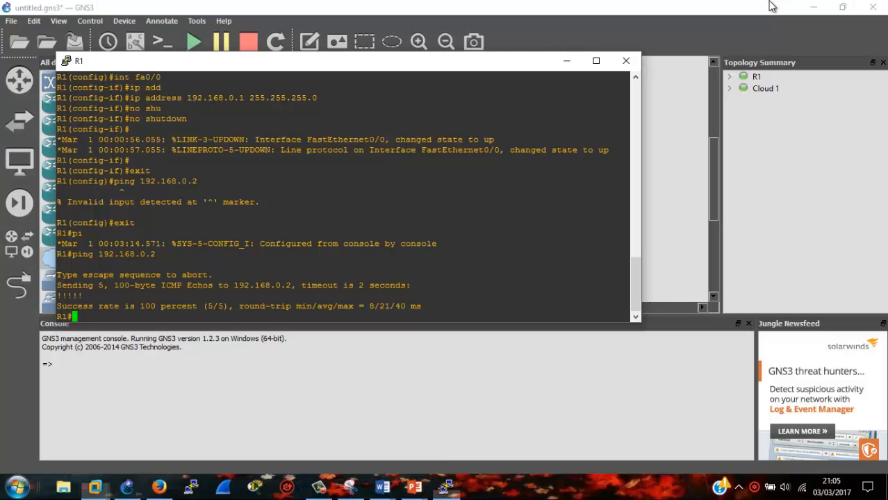
- Move between R1's console and the PuTTY Configuration dialog, then bring the R1–Cloud 1 topology forward
click(186, 491)
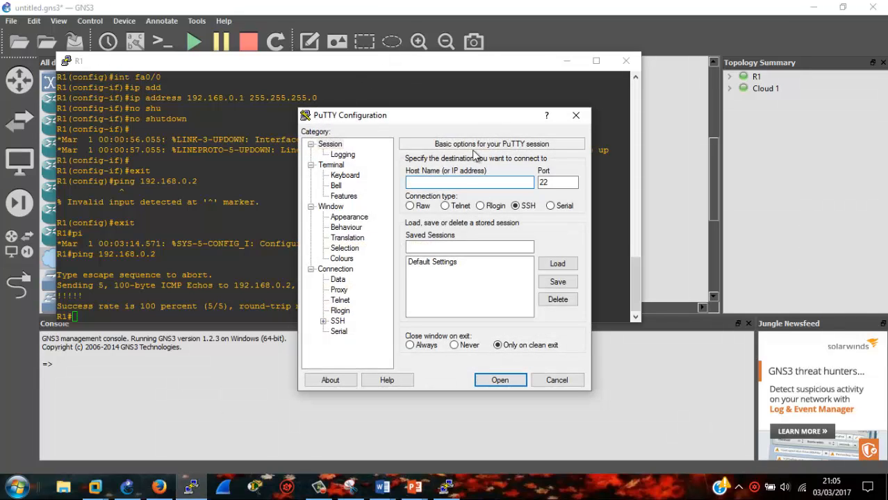
click(259, 98)
click(437, 368)
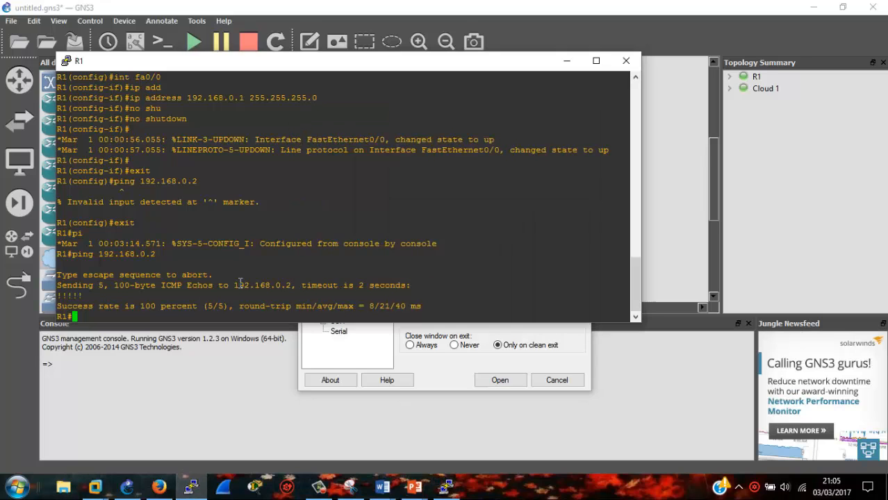
click(221, 295)
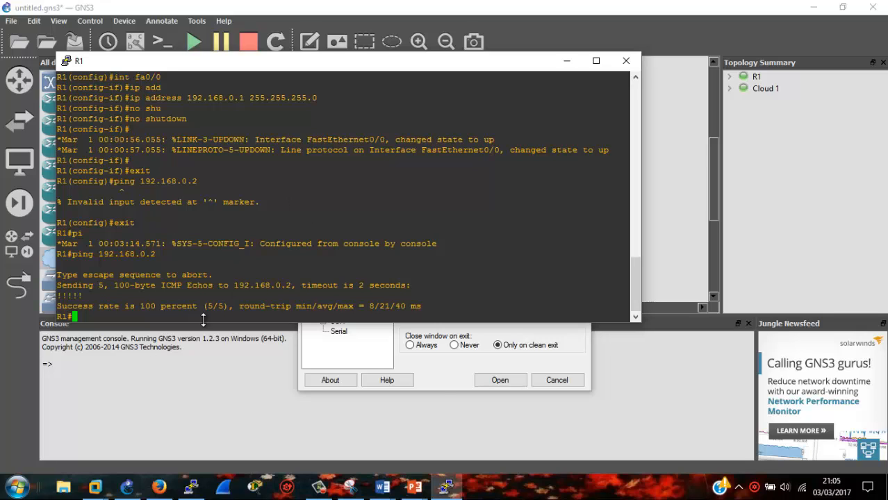
click(437, 384)
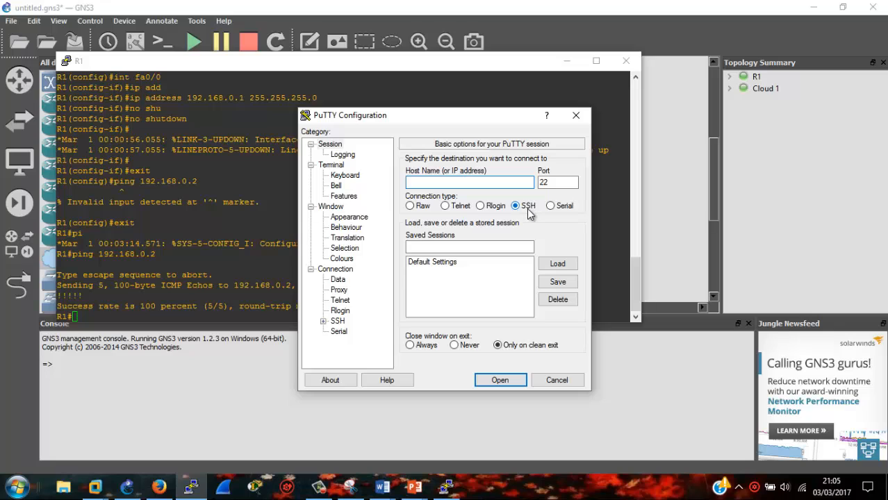
click(455, 247)
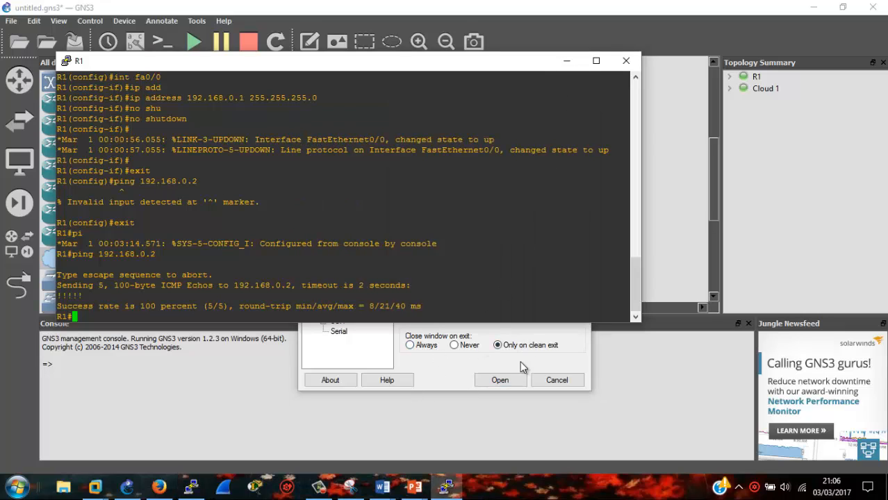
click(440, 410)
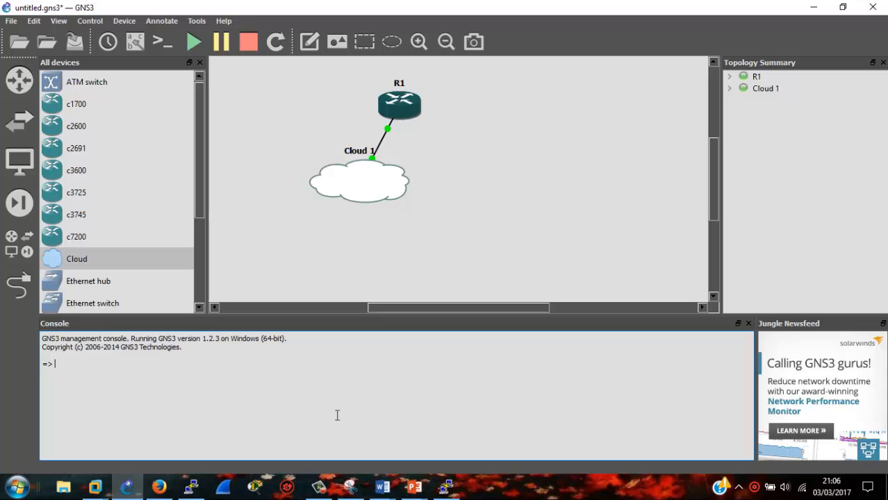
right_click(803, 489)
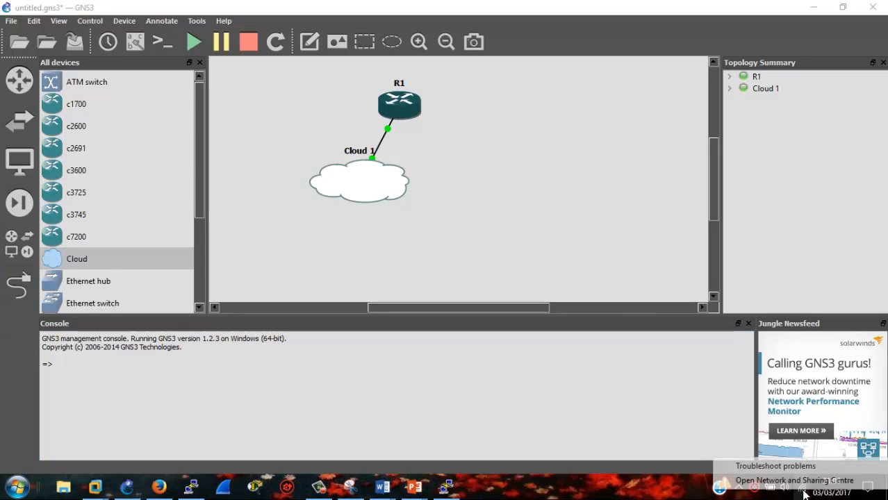
click(804, 483)
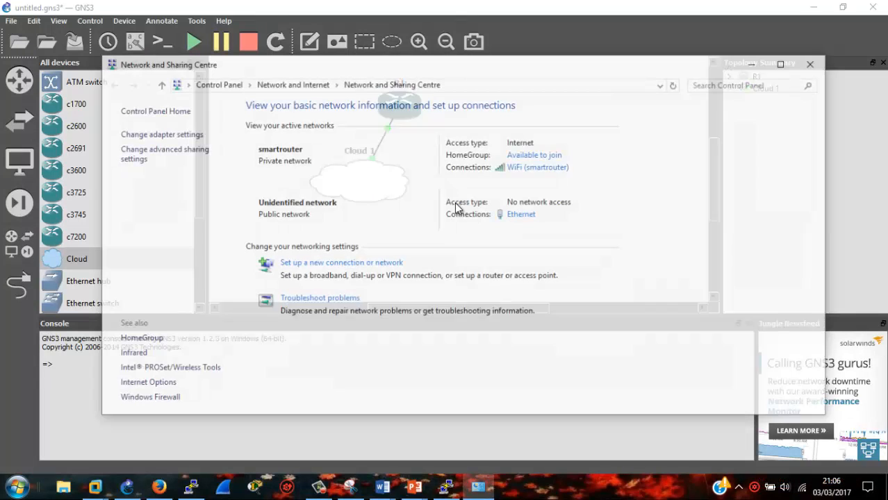
click(157, 133)
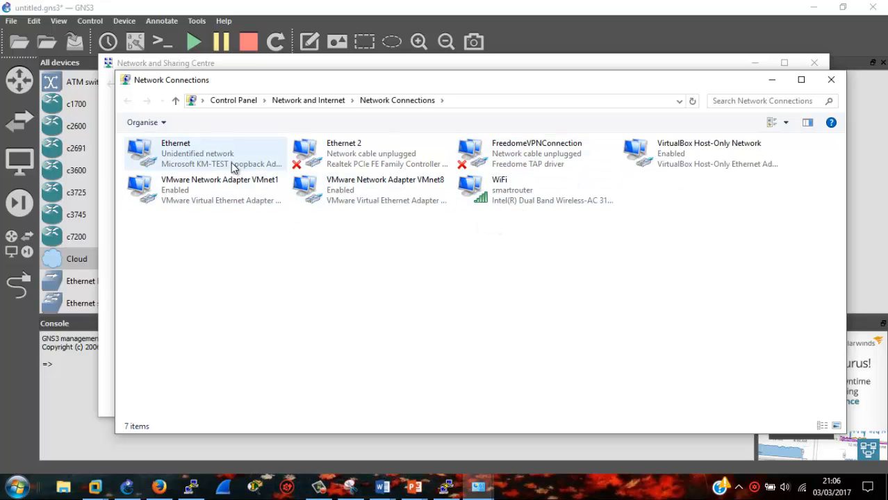
click(195, 167)
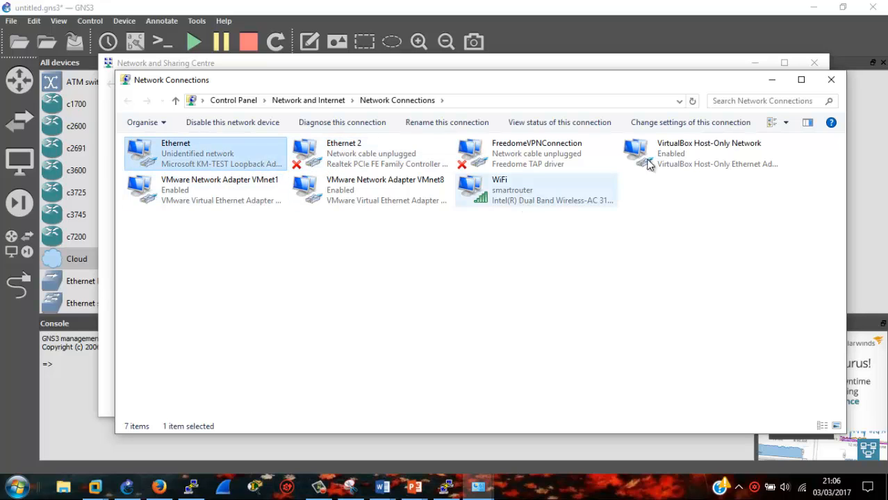
click(831, 80)
click(816, 64)
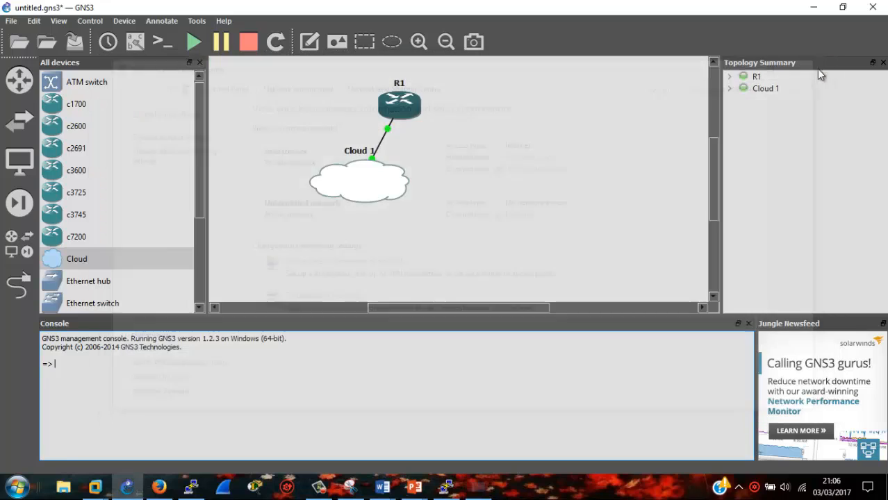